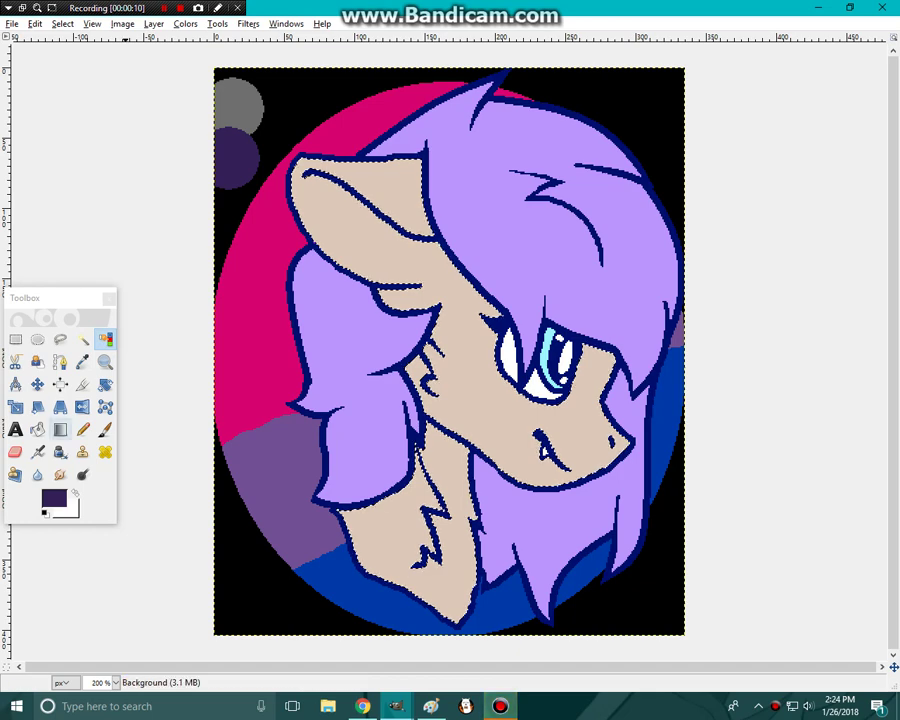
# Sample the grey swatch and airbrush soft shading on the skin along the hairline, below the fringe and on the muzzle
pyautogui.click(37, 451)
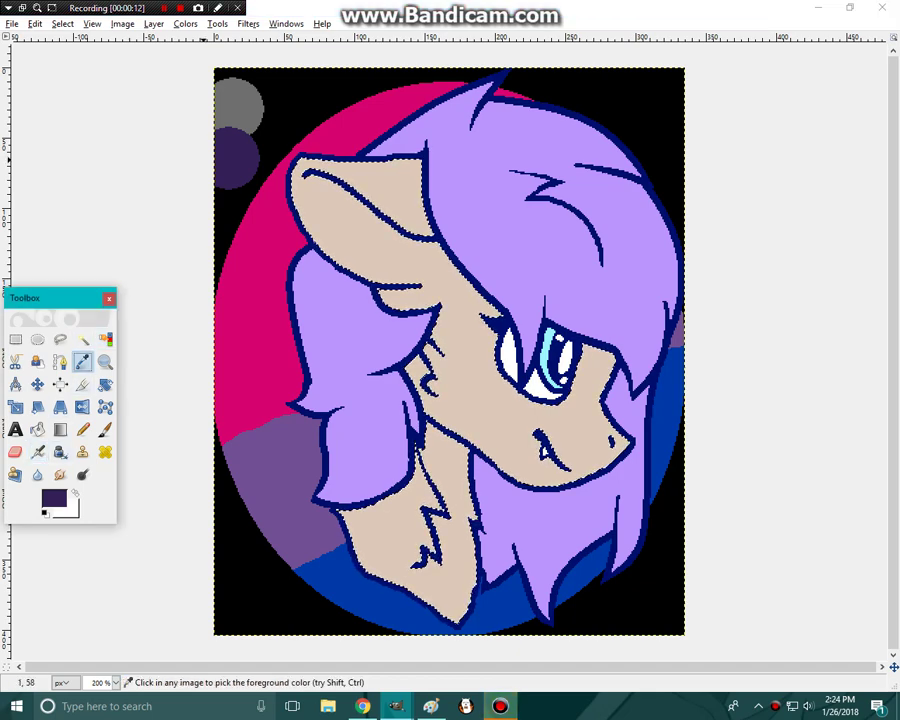
pyautogui.keyDown('ctrl'); pyautogui.click(238, 105); pyautogui.keyUp('ctrl')
pyautogui.moveTo(410, 118)
pyautogui.mouseDown()
pyautogui.moveTo(408, 178)
pyautogui.moveTo(431, 255)
pyautogui.moveTo(472, 310)
pyautogui.mouseUp()
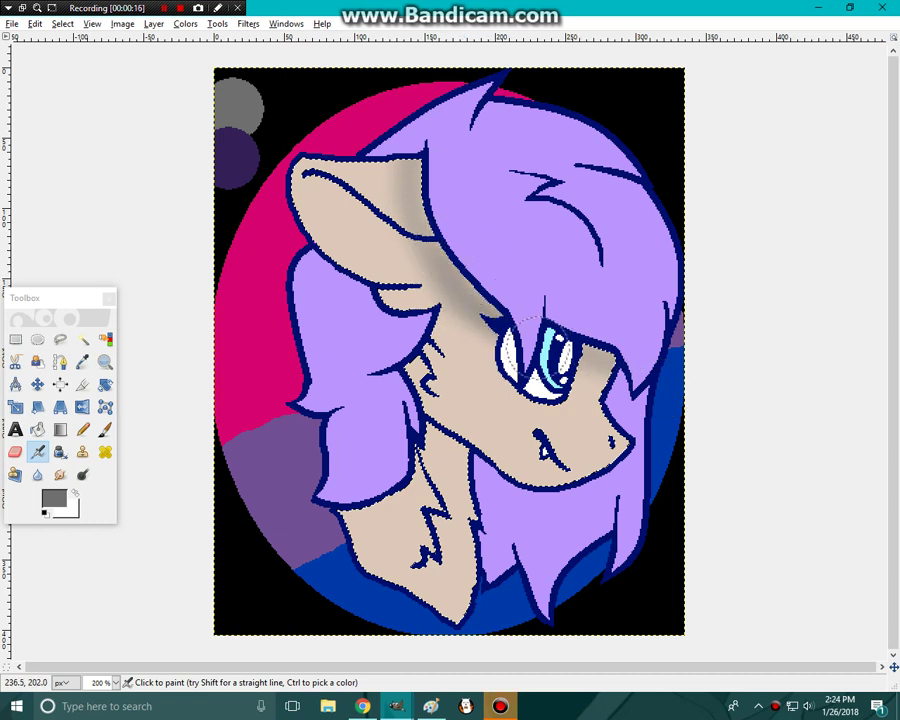
pyautogui.moveTo(405, 145); pyautogui.dragTo(491, 323)
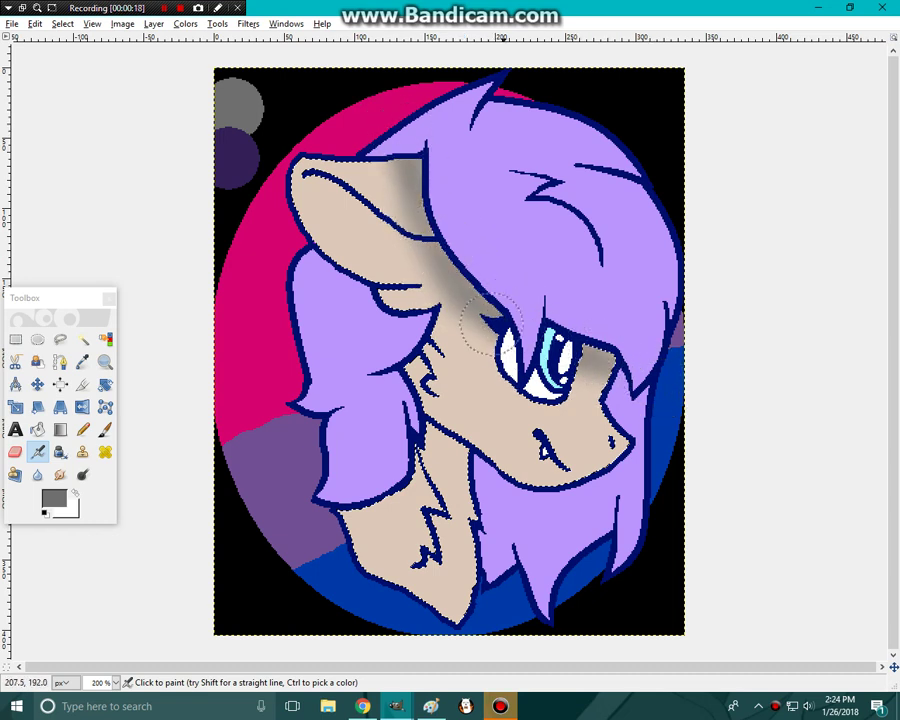
pyautogui.moveTo(630, 433); pyautogui.dragTo(575, 465)
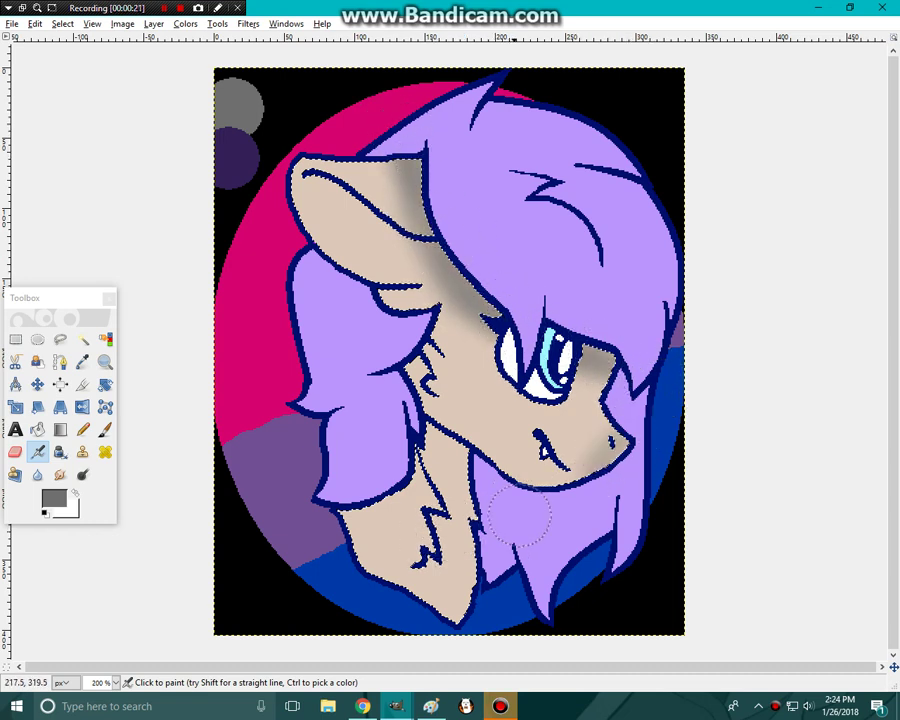
# Airbrush grey shading along the edges of the neck and chest and around the ear
pyautogui.moveTo(424, 422)
pyautogui.mouseDown()
pyautogui.moveTo(460, 511)
pyautogui.moveTo(461, 601)
pyautogui.moveTo(455, 520)
pyautogui.mouseUp()
pyautogui.moveTo(346, 532); pyautogui.dragTo(452, 613)
pyautogui.moveTo(408, 456); pyautogui.dragTo(336, 518)
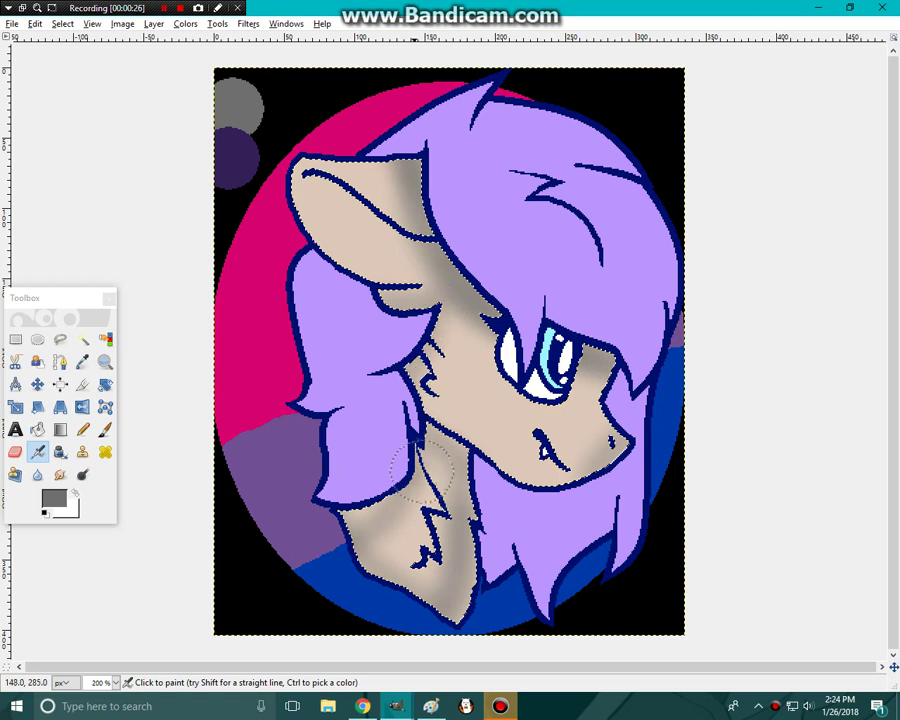
pyautogui.moveTo(297, 160)
pyautogui.mouseDown()
pyautogui.moveTo(354, 207)
pyautogui.moveTo(406, 221)
pyautogui.mouseUp()
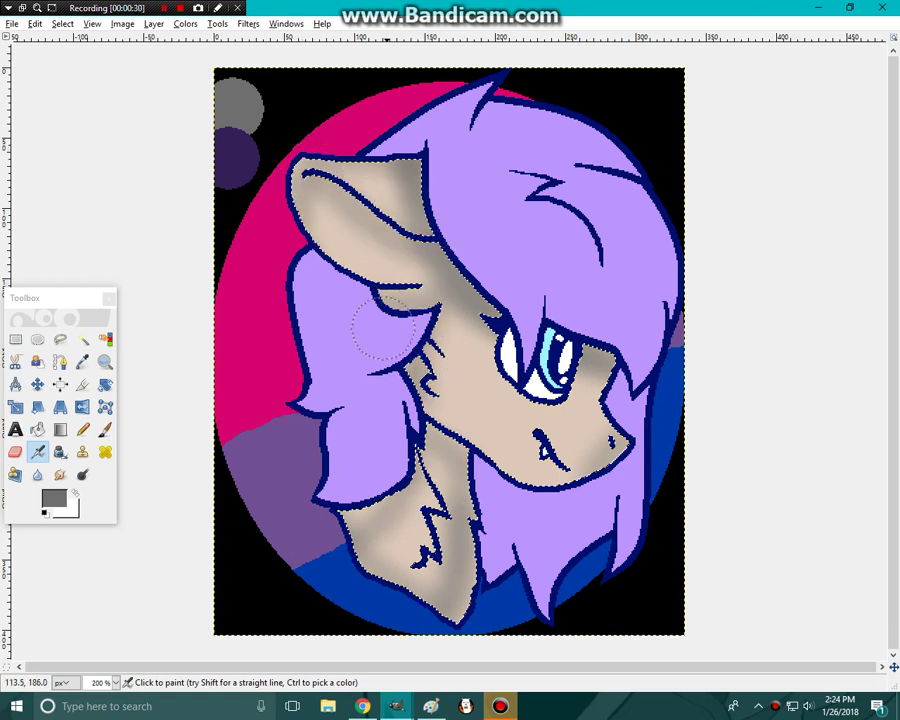
# Select the light purple hair by colour, sample the dark purple swatch, and airbrush shading on the top tuft and fringe edge
pyautogui.click(105, 339)
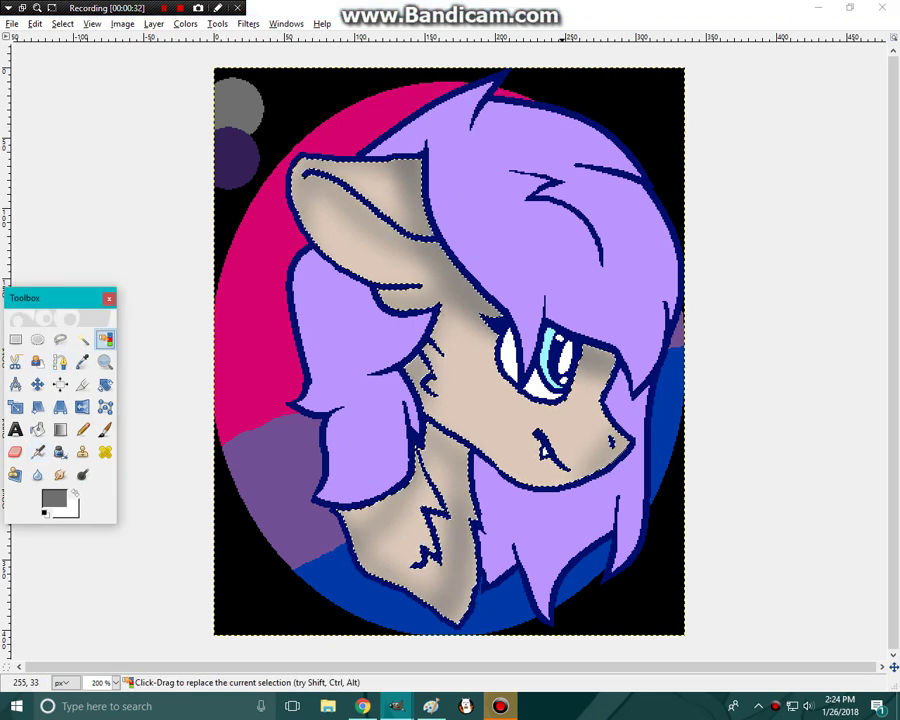
pyautogui.click(566, 114)
pyautogui.click(82, 361)
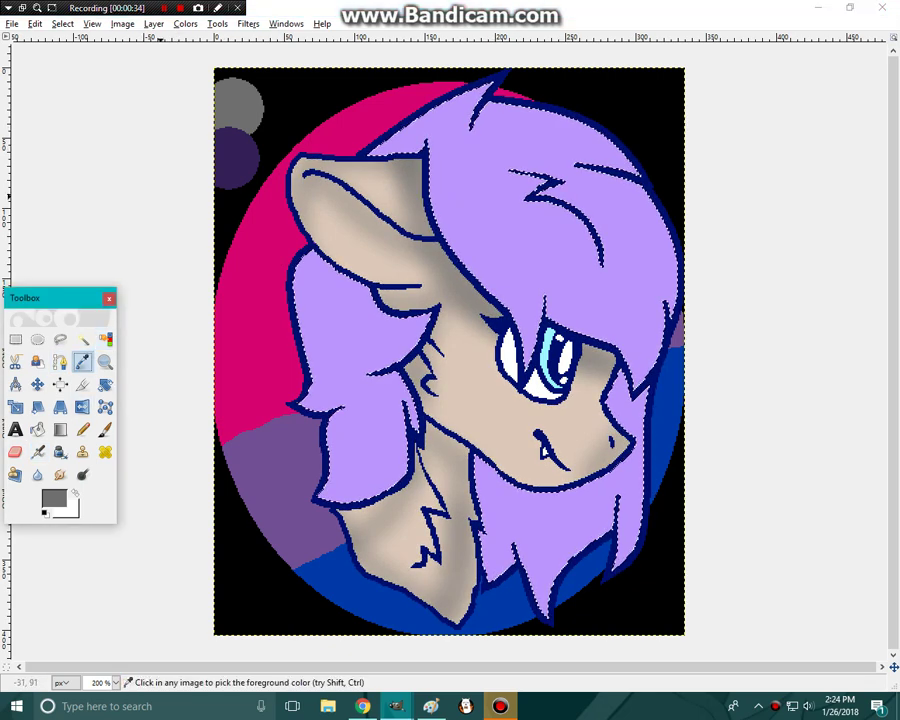
pyautogui.click(238, 158)
pyautogui.click(37, 452)
pyautogui.moveTo(363, 151); pyautogui.dragTo(526, 80)
pyautogui.moveTo(398, 153)
pyautogui.mouseDown()
pyautogui.moveTo(440, 208)
pyautogui.moveTo(559, 408)
pyautogui.mouseUp()
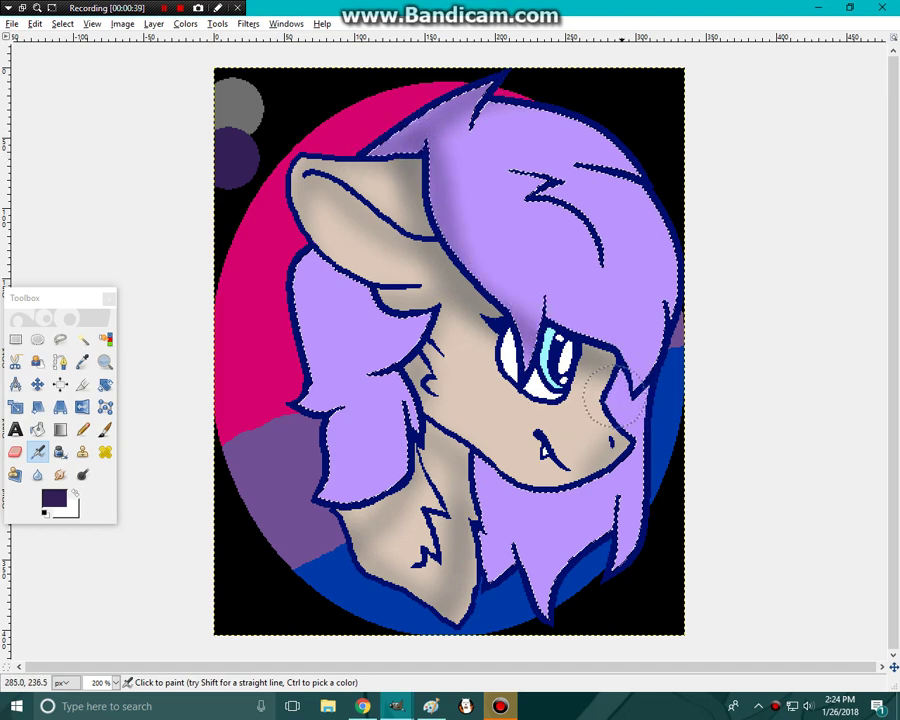
# Airbrush dark purple shading along the fringe's outer edge, the hair behind the muzzle and the locks below the ear
pyautogui.moveTo(622, 405)
pyautogui.mouseDown()
pyautogui.moveTo(675, 331)
pyautogui.moveTo(681, 240)
pyautogui.mouseUp()
pyautogui.moveTo(648, 397); pyautogui.dragTo(602, 569)
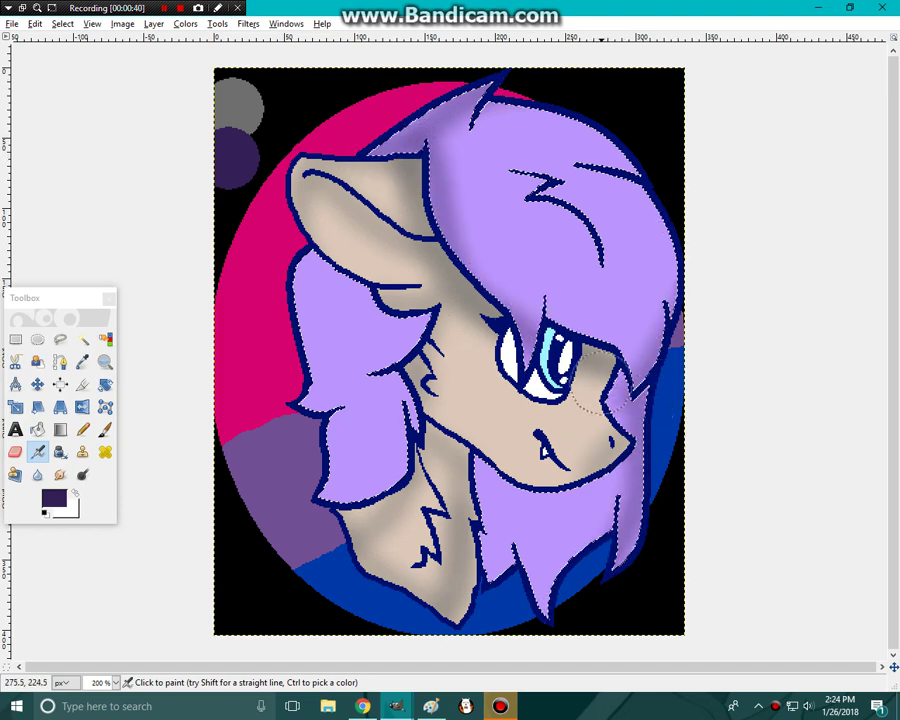
pyautogui.moveTo(603, 382)
pyautogui.mouseDown()
pyautogui.moveTo(621, 431)
pyautogui.moveTo(611, 461)
pyautogui.moveTo(494, 491)
pyautogui.moveTo(473, 455)
pyautogui.mouseUp()
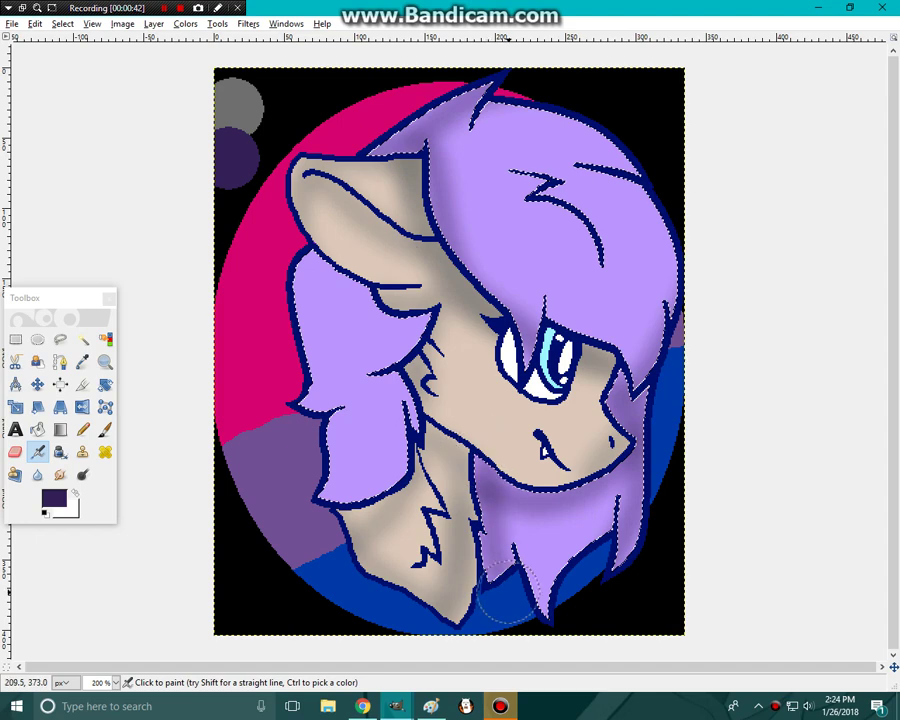
pyautogui.moveTo(378, 282); pyautogui.dragTo(434, 312)
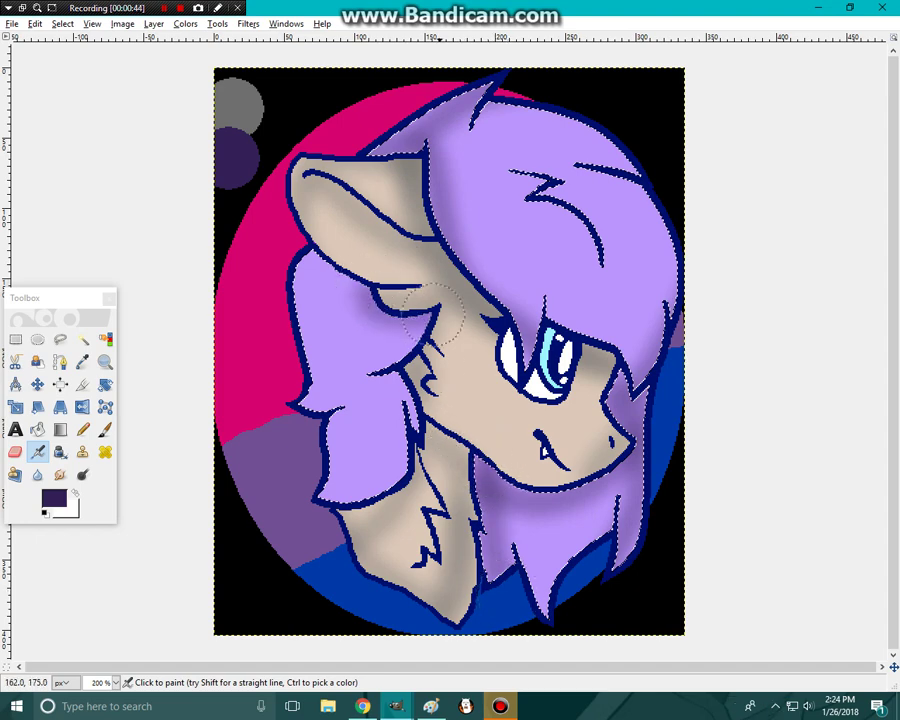
pyautogui.moveTo(367, 285)
pyautogui.mouseDown()
pyautogui.moveTo(300, 251)
pyautogui.moveTo(308, 276)
pyautogui.moveTo(303, 264)
pyautogui.moveTo(308, 405)
pyautogui.mouseUp()
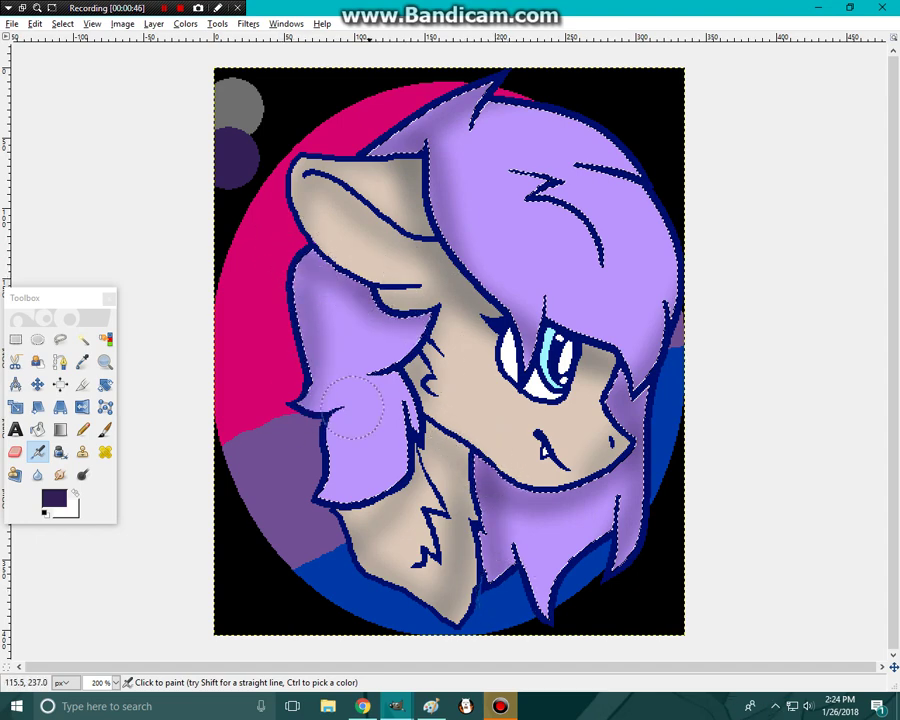
pyautogui.moveTo(410, 435); pyautogui.dragTo(283, 528)
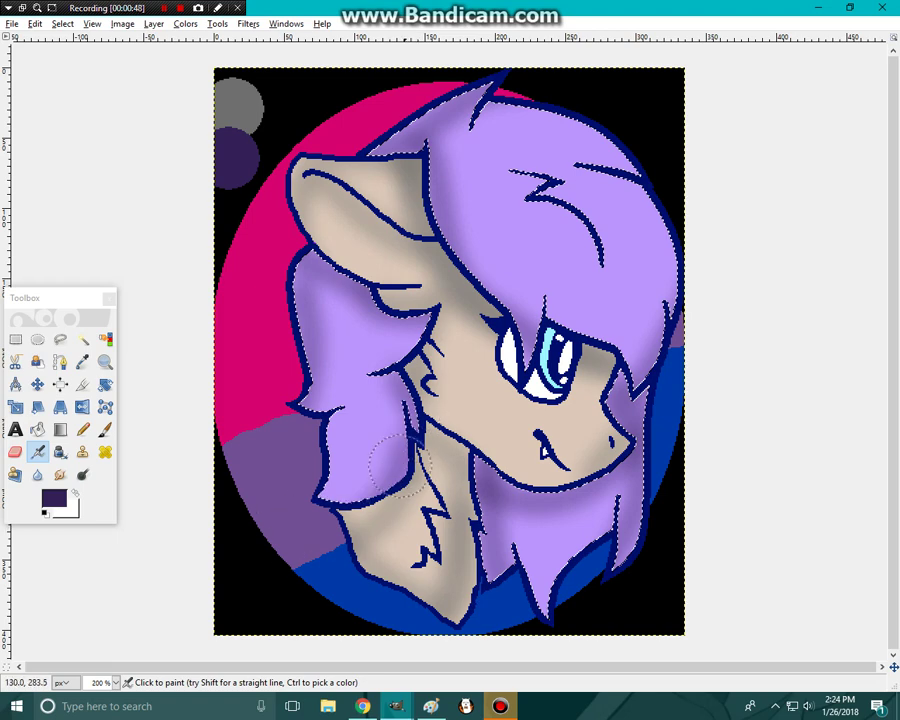
# Dodge a curved highlight band across the fringe and soften its edges with the airbrush in the sampled base hair purple
pyautogui.click(82, 474)
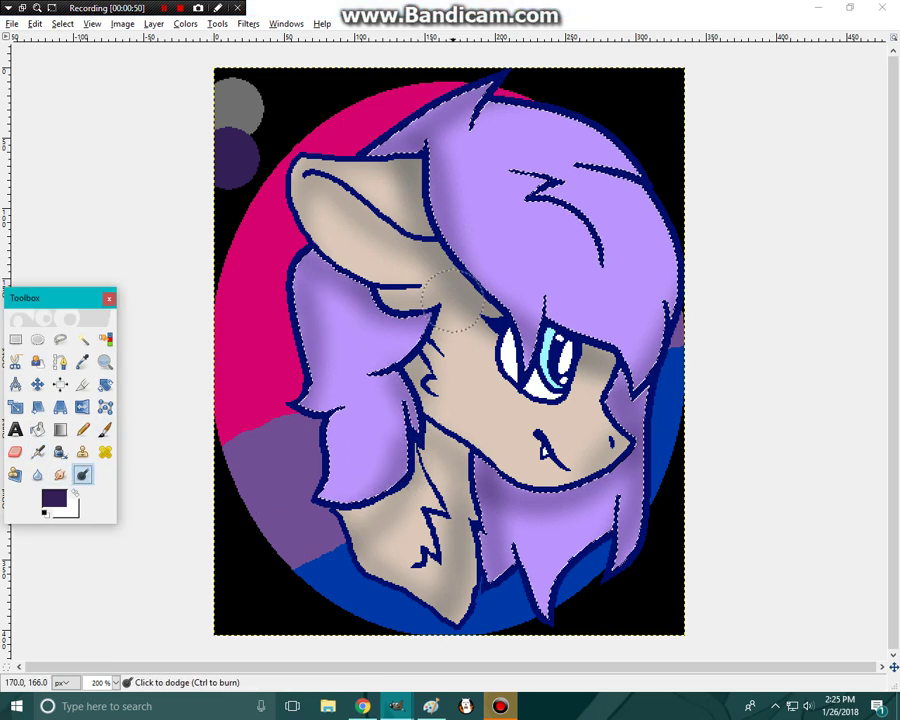
pyautogui.moveTo(470, 290)
pyautogui.mouseDown()
pyautogui.moveTo(602, 208)
pyautogui.moveTo(627, 98)
pyautogui.mouseUp()
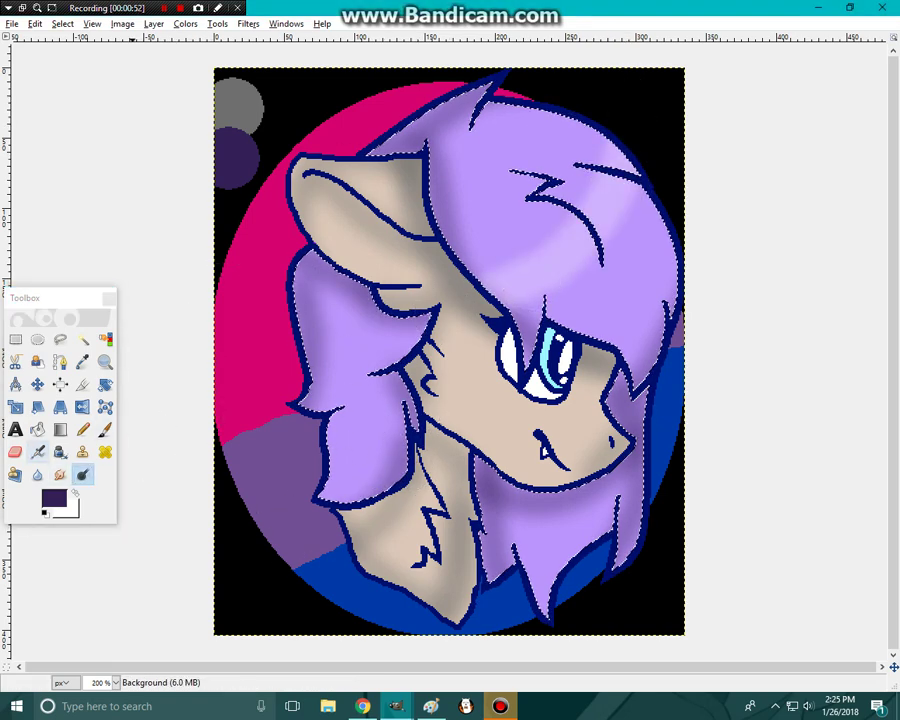
pyautogui.click(82, 361)
pyautogui.click(502, 198)
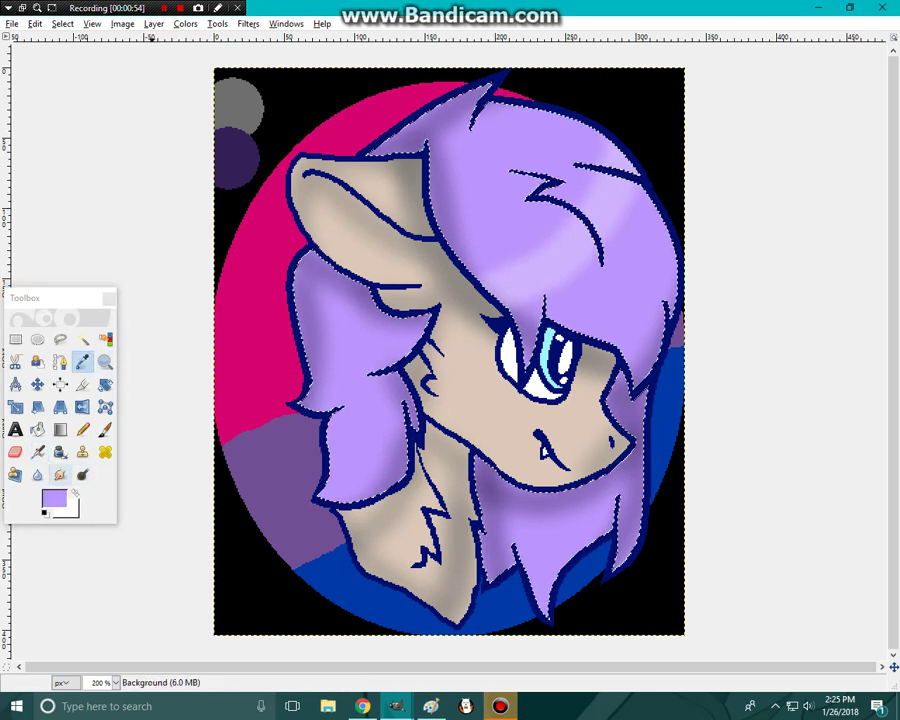
pyautogui.click(37, 451)
pyautogui.moveTo(497, 305)
pyautogui.mouseDown()
pyautogui.moveTo(602, 200)
pyautogui.moveTo(622, 115)
pyautogui.mouseUp()
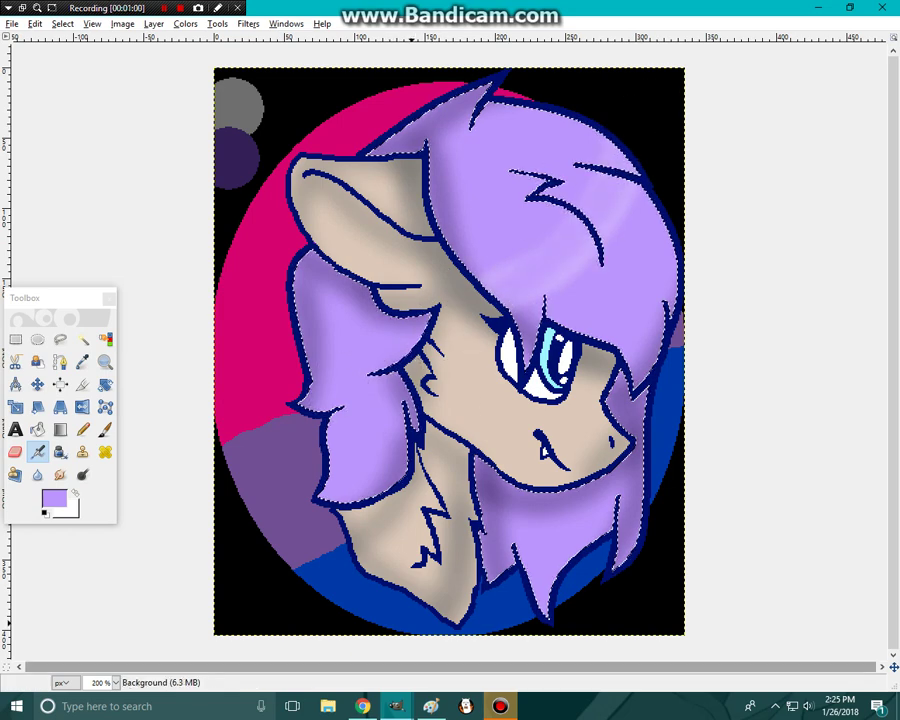
# Switch to Gmail in Chrome and open the unread "PPPPHAHAHAHAAAH" conversation
pyautogui.click(362, 706)
pyautogui.moveTo(100, 8); pyautogui.dragTo(392, 8)
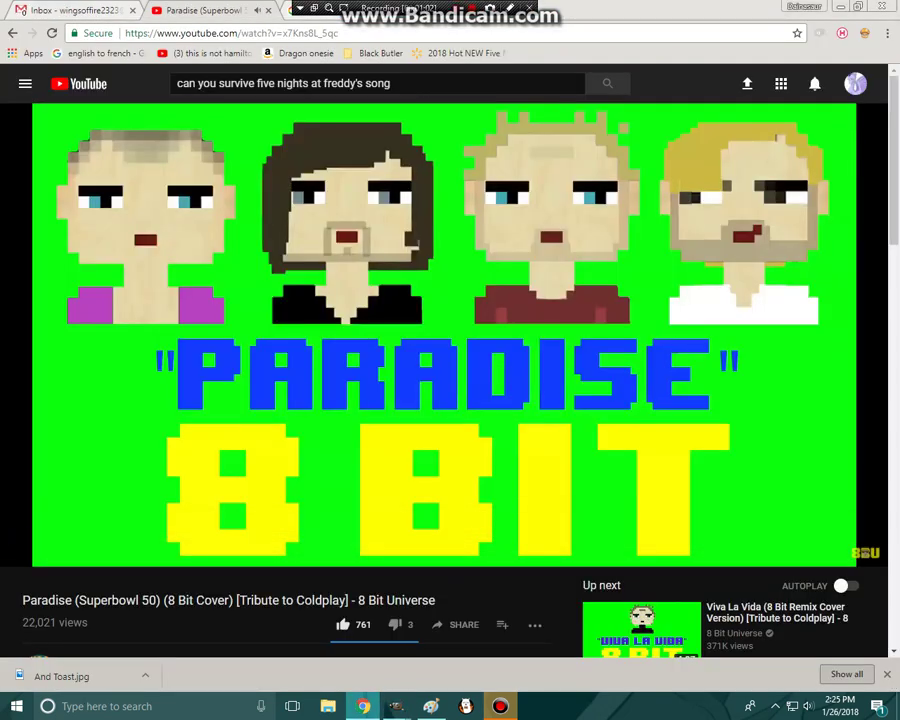
pyautogui.click(70, 10)
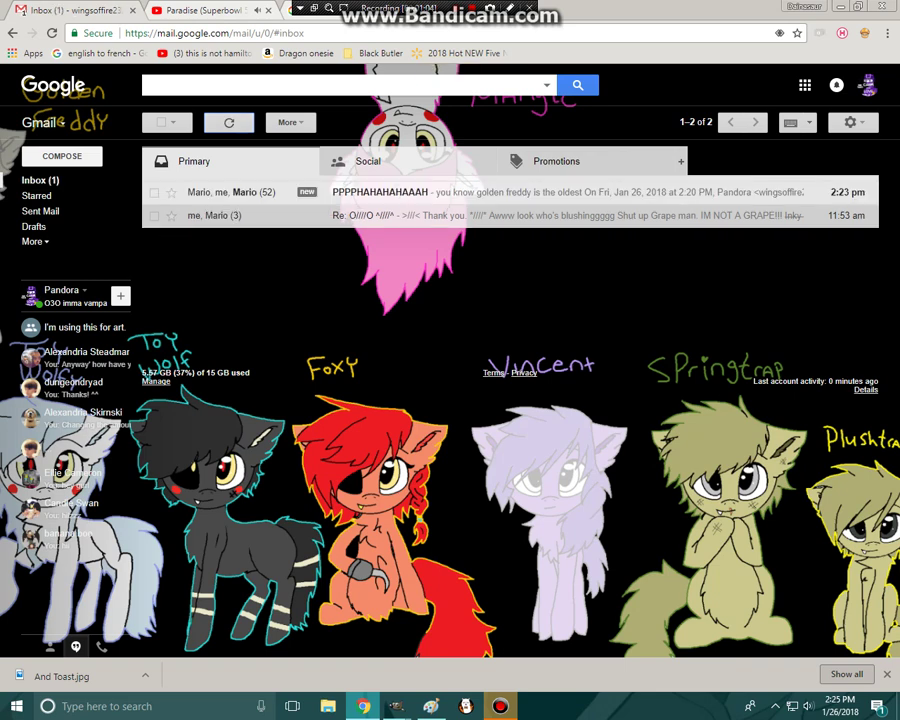
pyautogui.click(380, 192)
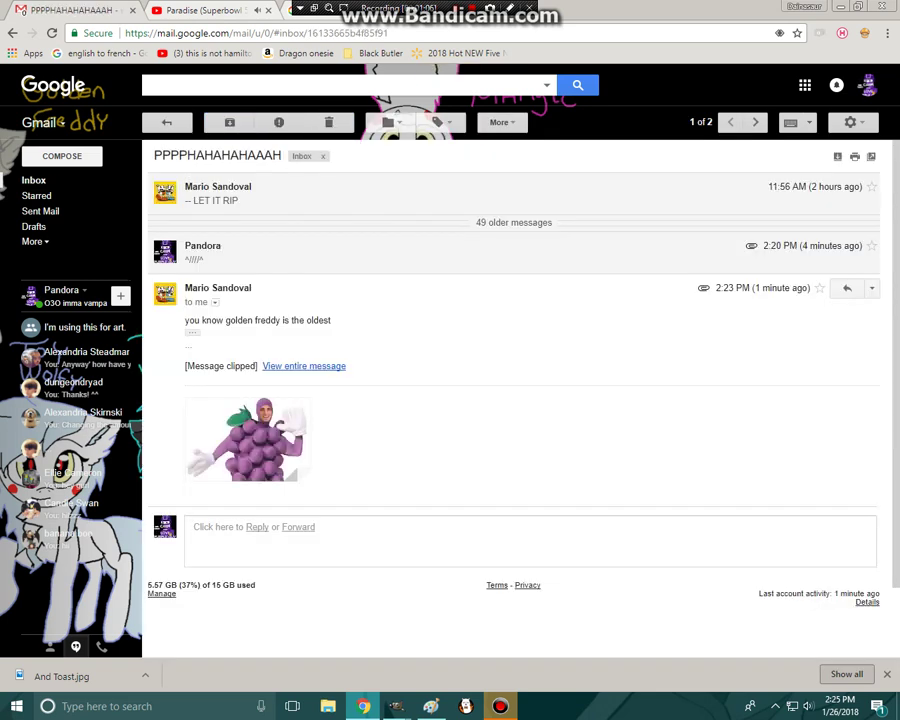
# Reply with "*nods and smirks*" in light orange and "Oh. really?? Cooooool" in blue, and send the message
pyautogui.click(258, 526)
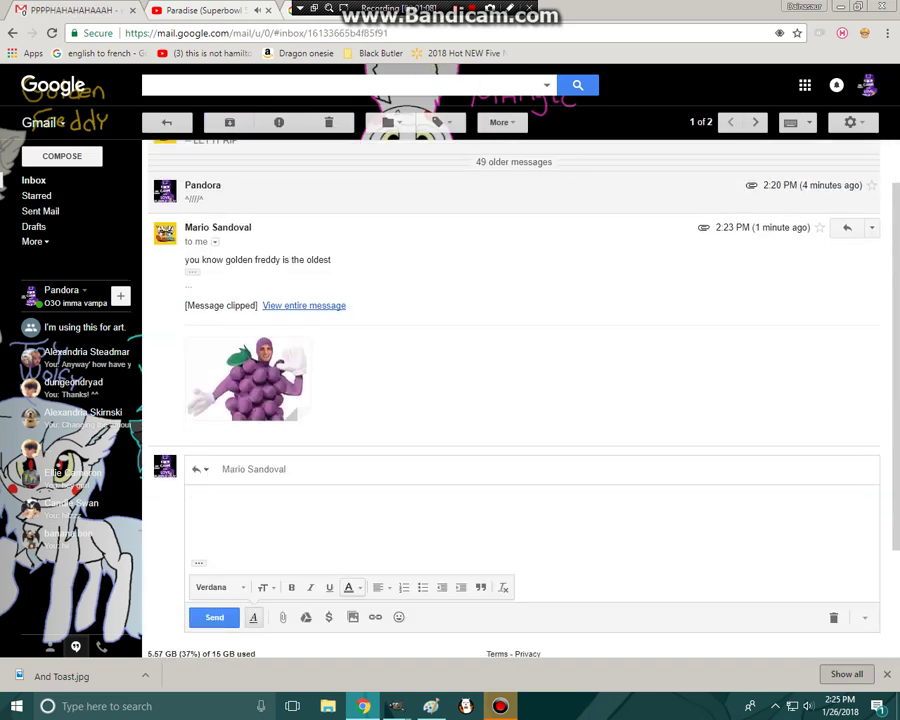
pyautogui.click(352, 588)
pyautogui.click(275, 525)
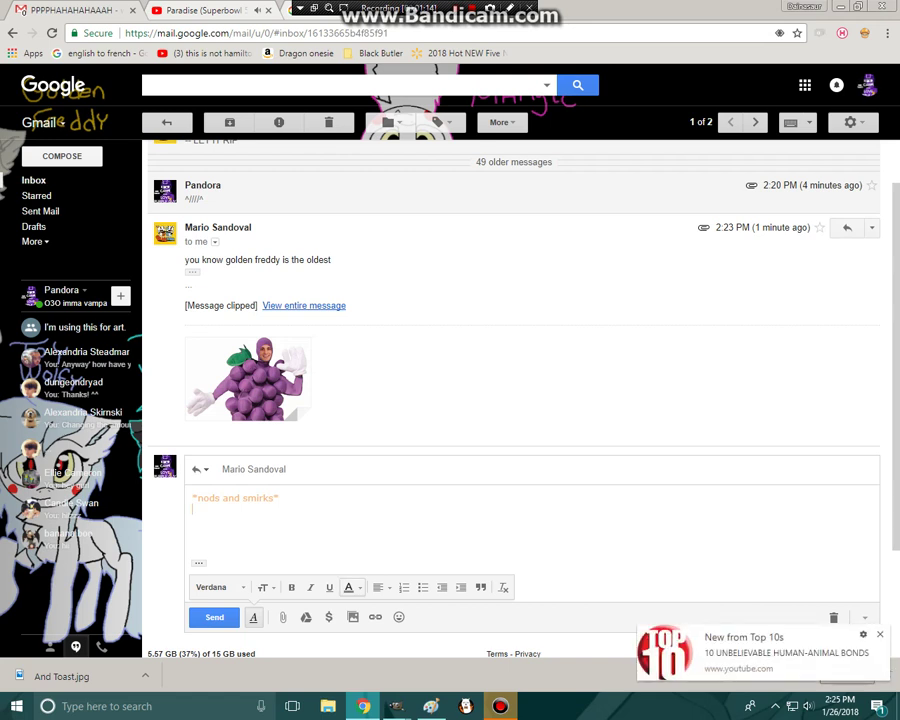
pyautogui.click(352, 588)
pyautogui.click(325, 537)
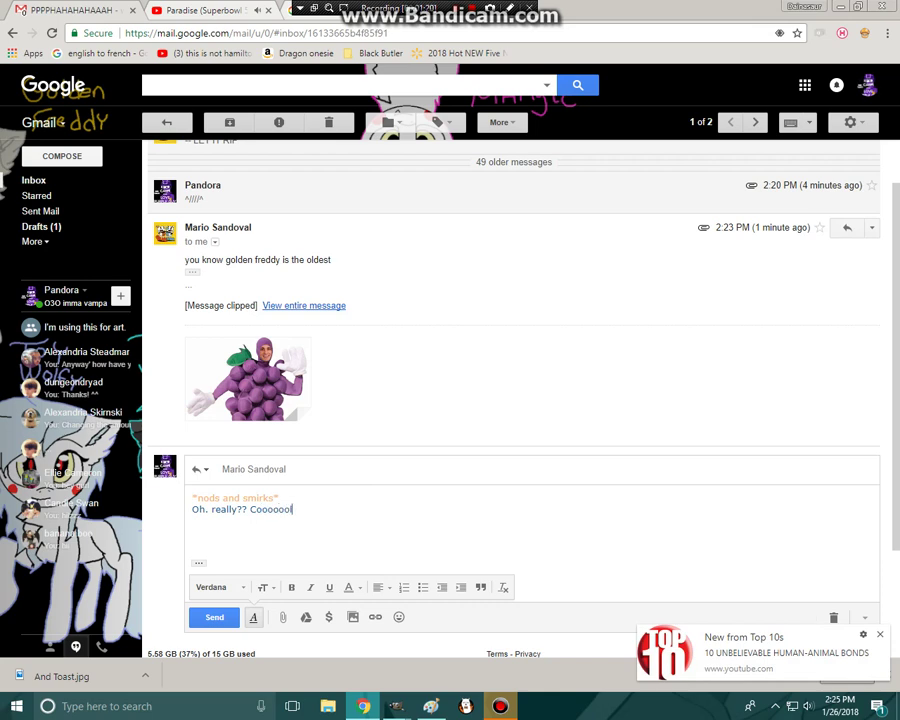
pyautogui.hotkey('ctrl', 'Return')
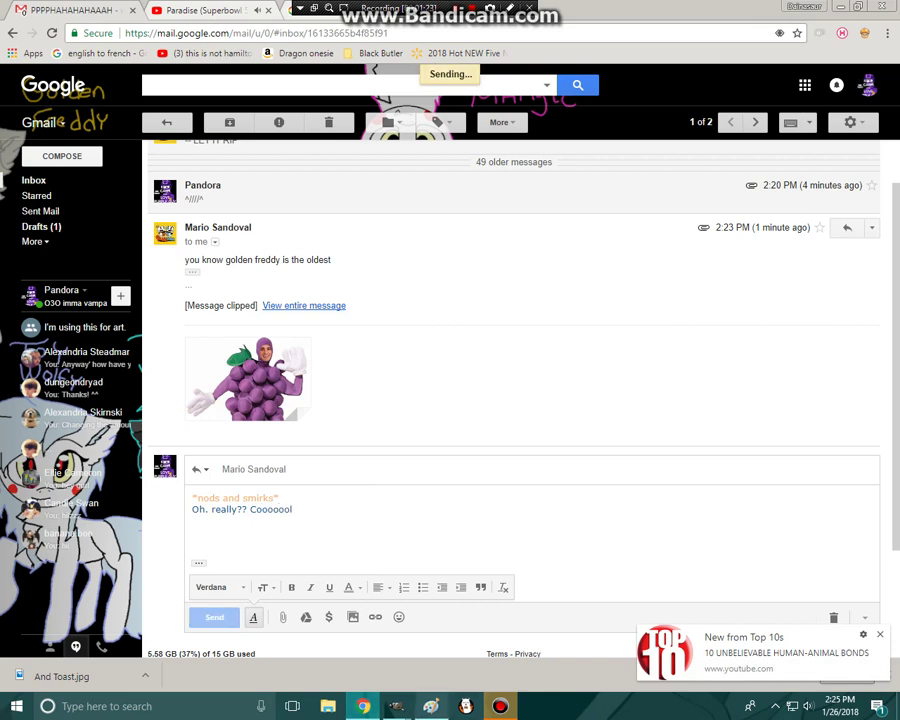
# Switch back to GIMP, sample the white of the eye as the foreground colour, and dismiss the desktop notification
pyautogui.moveTo(396, 706)
pyautogui.click(472, 628)
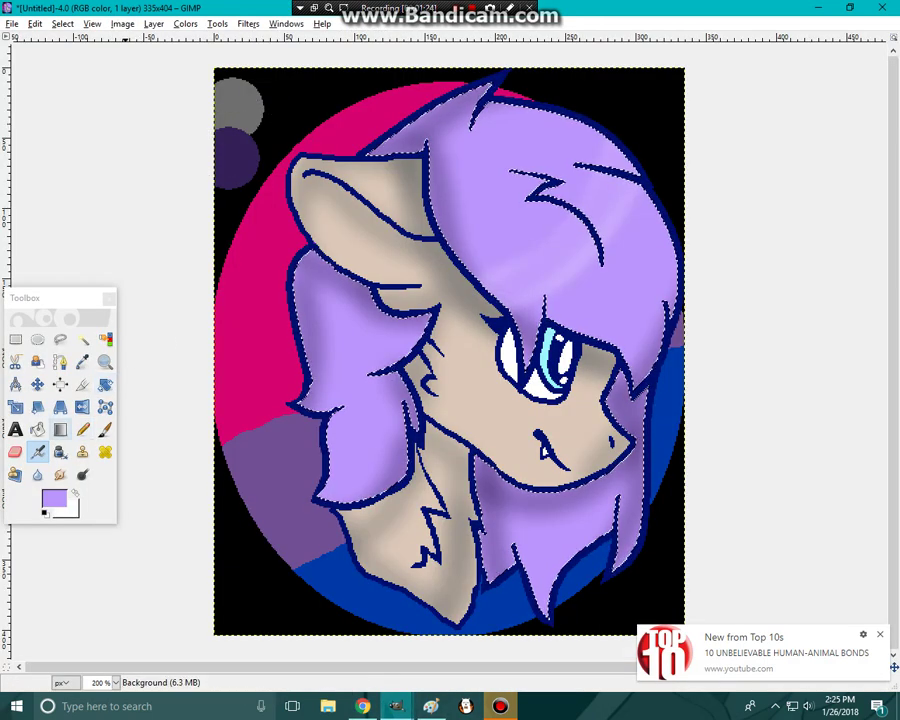
pyautogui.click(83, 362)
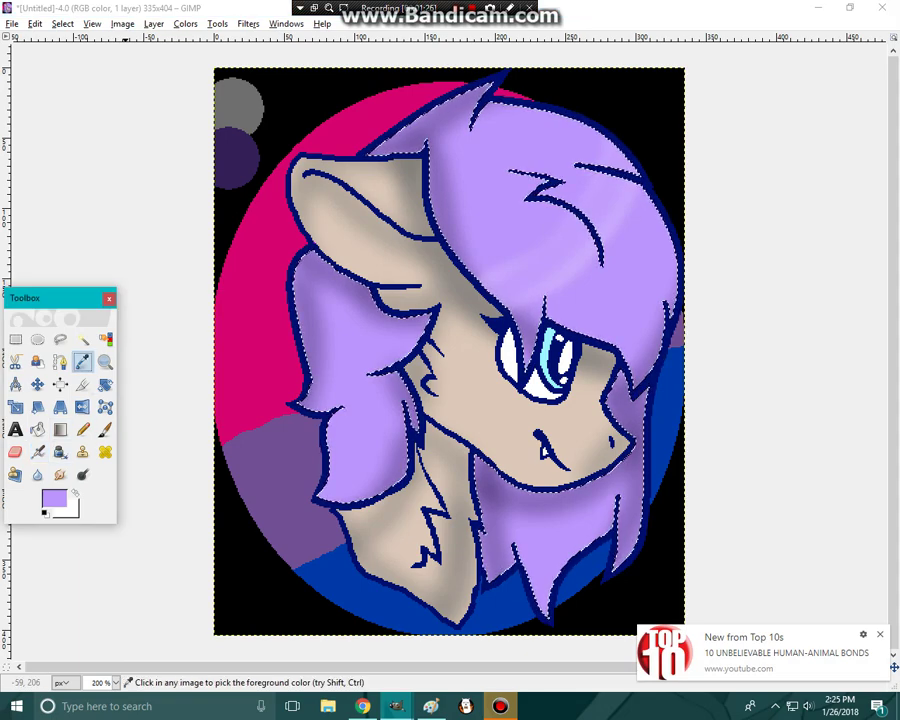
pyautogui.click(535, 387)
pyautogui.click(880, 634)
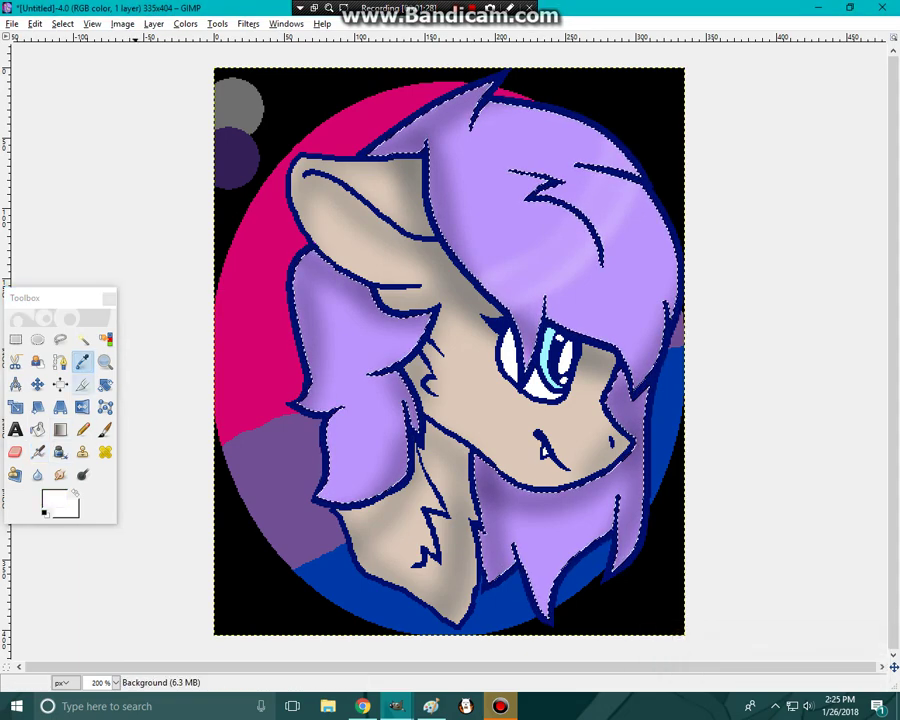
# Select all the white areas of the eyes and tooth by colour
pyautogui.click(105, 362)
pyautogui.click(593, 371)
pyautogui.click(593, 371)
pyautogui.click(593, 371)
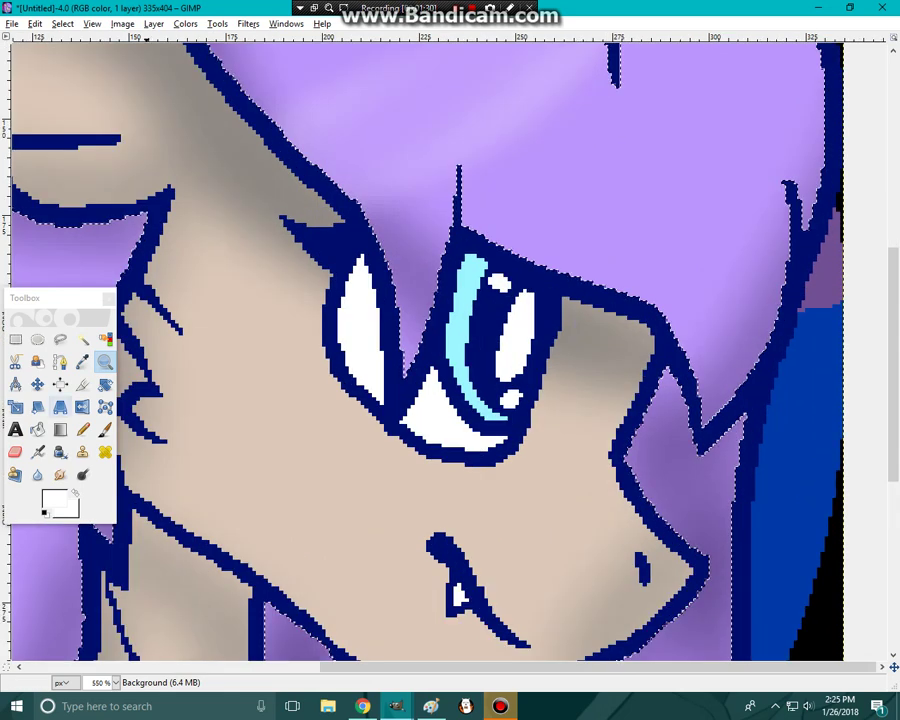
pyautogui.click(38, 452)
pyautogui.click(84, 340)
pyautogui.click(346, 331)
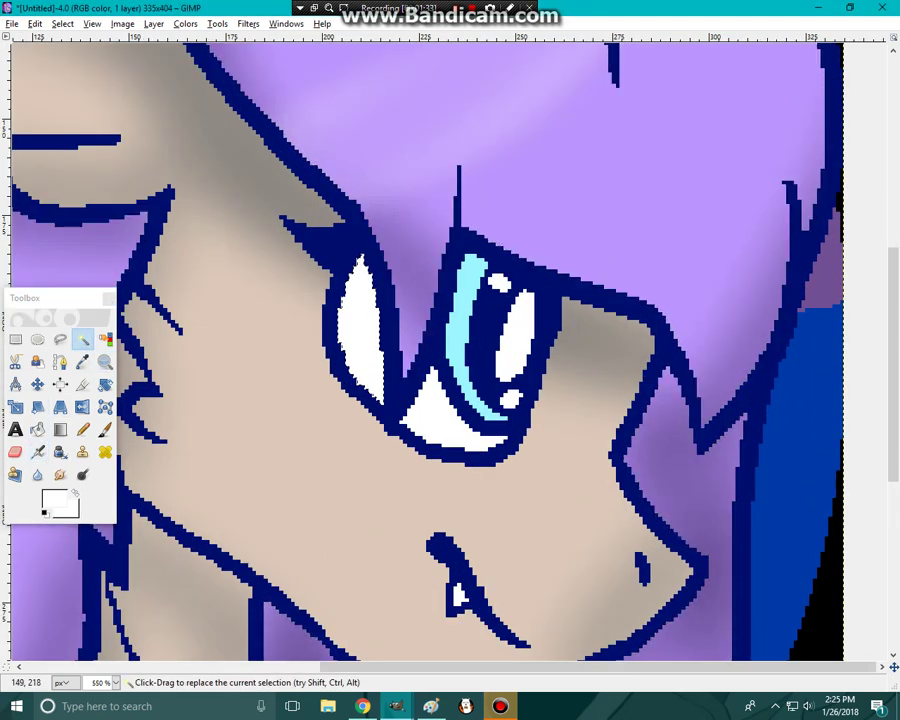
pyautogui.click(105, 340)
pyautogui.click(340, 324)
# Set the foreground colour to black and paint the selected eye whites and eye highlights with the Paintbrush
pyautogui.click(37, 451)
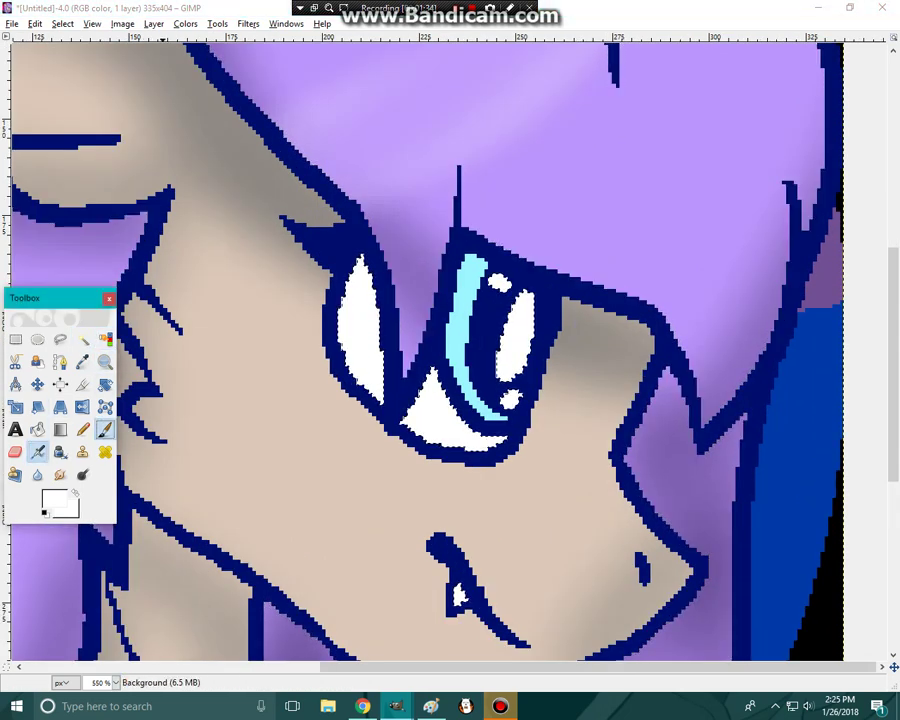
pyautogui.click(105, 429)
pyautogui.click(54, 499)
pyautogui.click(753, 418)
pyautogui.click(691, 455)
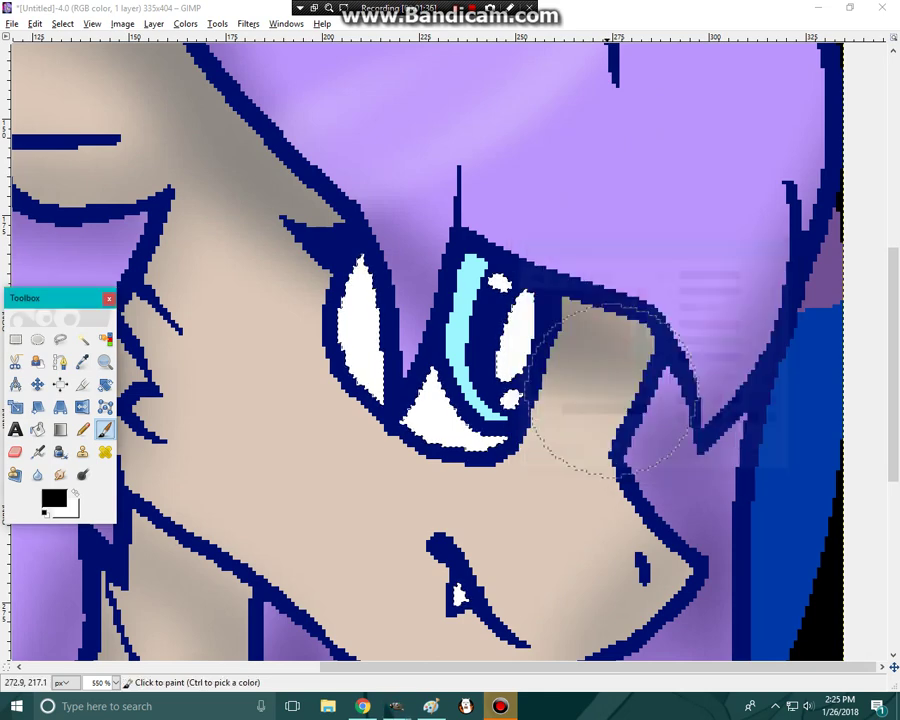
pyautogui.moveTo(608, 390)
pyautogui.mouseDown()
pyautogui.moveTo(563, 333)
pyautogui.moveTo(368, 252)
pyautogui.mouseUp()
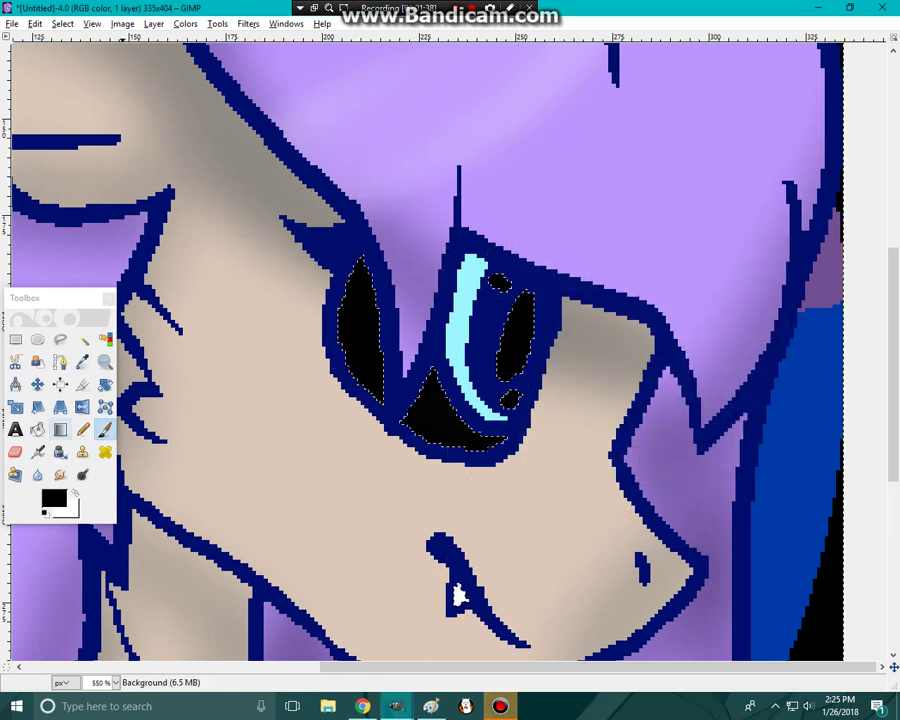
# Make white the foreground colour and airbrush it over the blackened eye areas, leaving soft dark shading at their upper edges
pyautogui.click(37, 451)
pyautogui.click(68, 509)
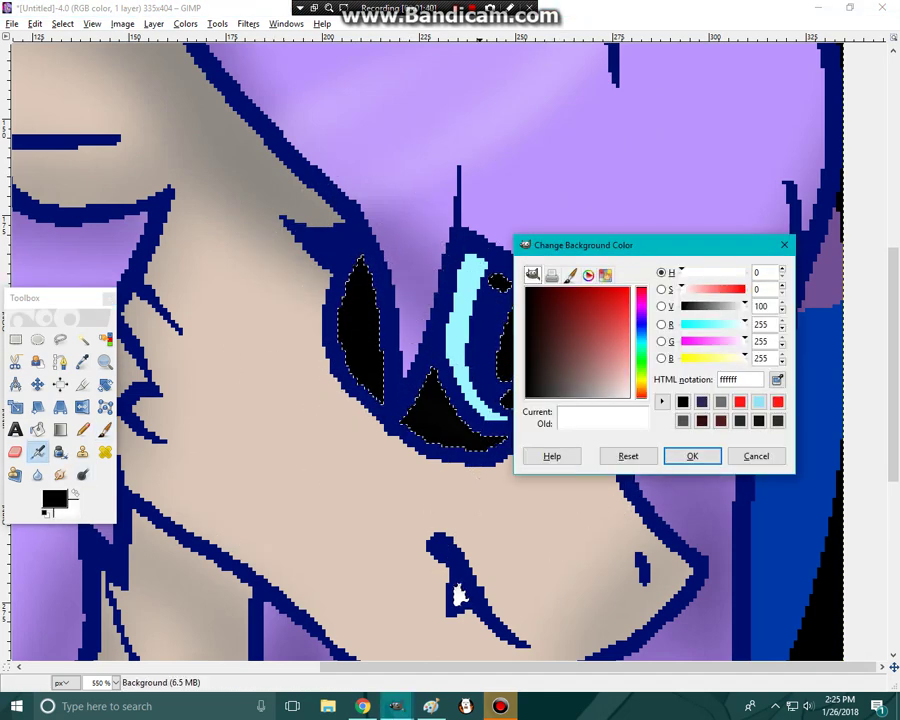
pyautogui.click(692, 456)
pyautogui.moveTo(420, 415); pyautogui.dragTo(392, 411)
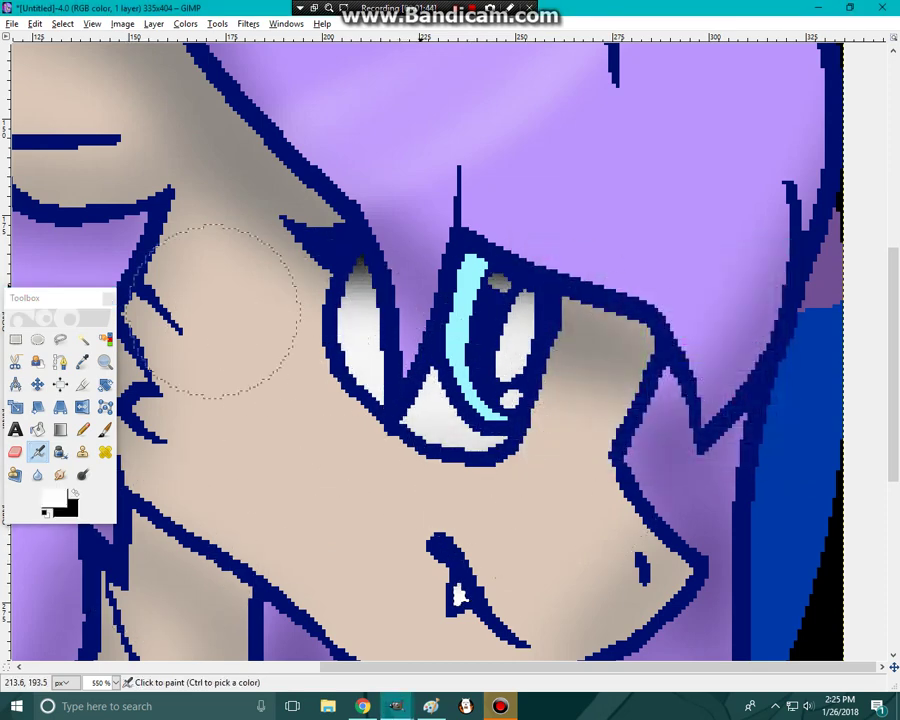
# Airbrush more white over the selected eye whites, and deepen the shading of the pupil highlights with black
pyautogui.moveTo(227, 311); pyautogui.dragTo(306, 367)
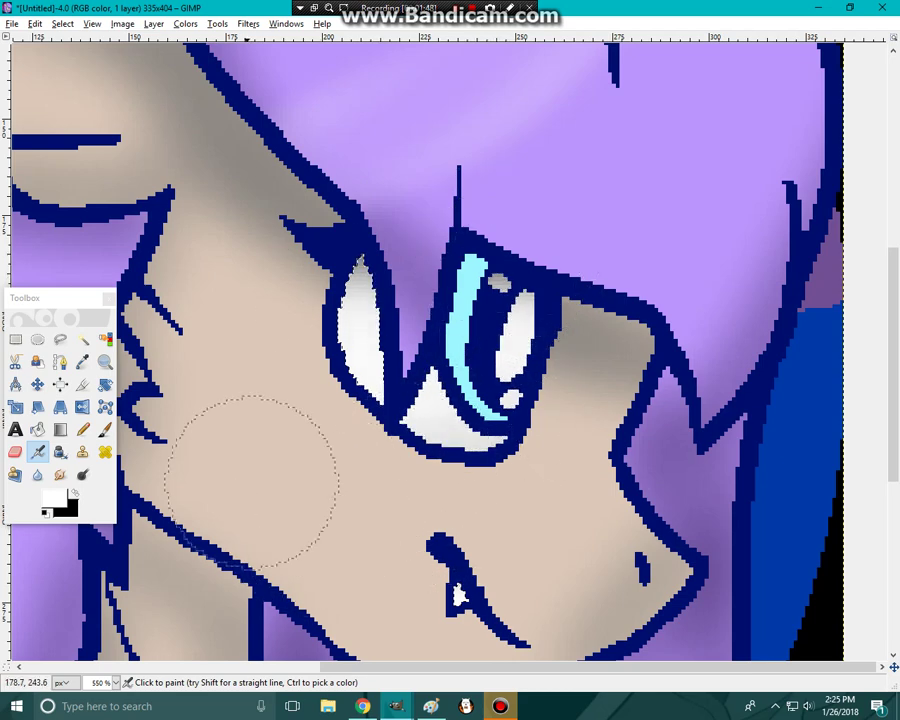
pyautogui.press('x')
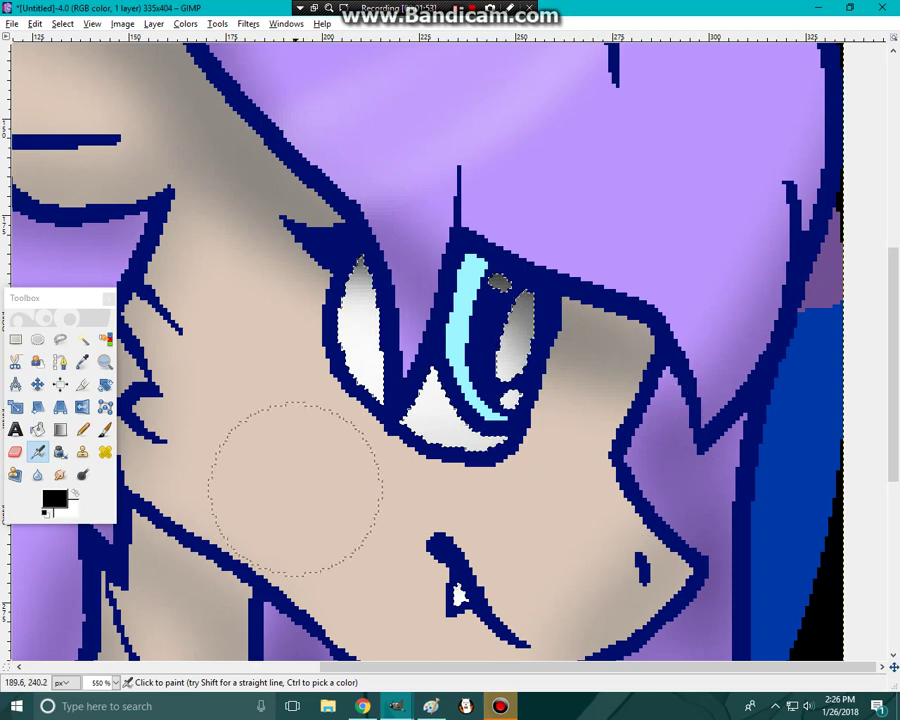
# Select the cyan iris strip by colour and paint it golden yellow (ffd700) with the Paintbrush
pyautogui.click(106, 340)
pyautogui.click(459, 304)
pyautogui.click(55, 499)
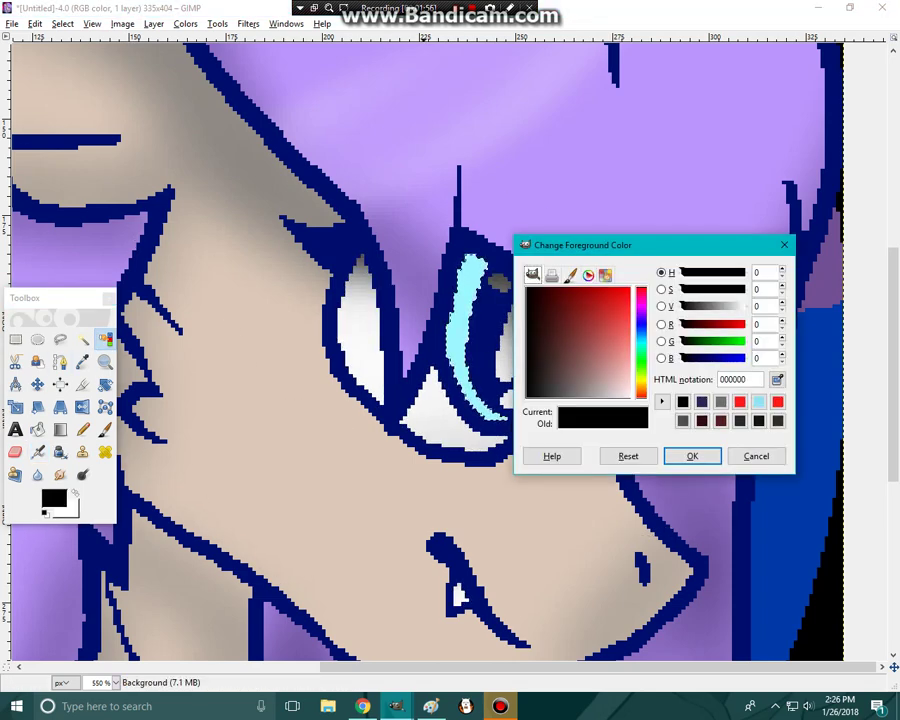
pyautogui.moveTo(684, 325); pyautogui.dragTo(739, 341)
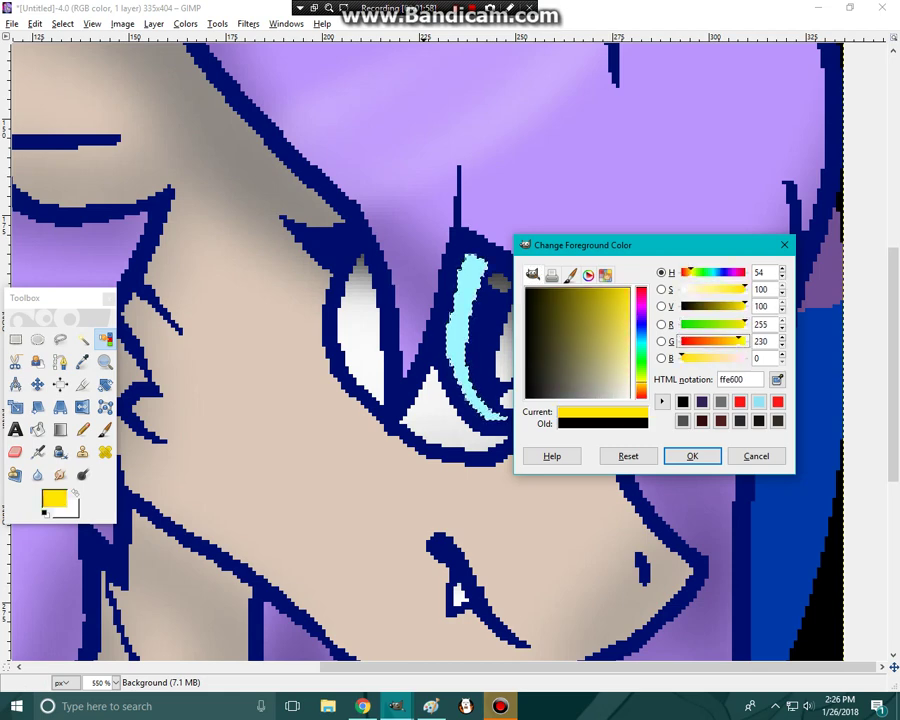
pyautogui.click(692, 456)
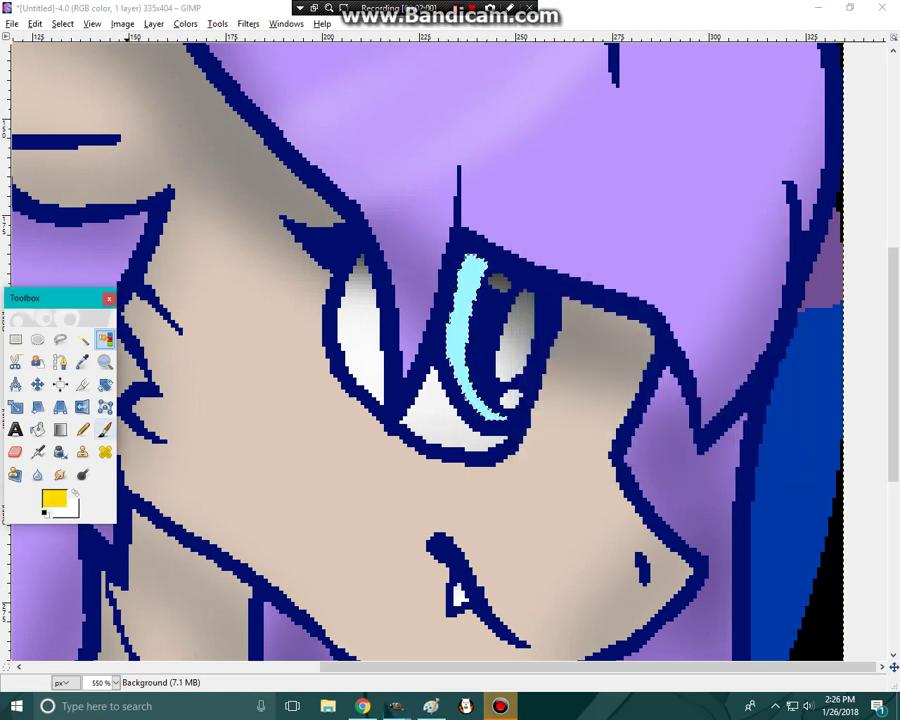
pyautogui.click(105, 429)
pyautogui.moveTo(536, 236); pyautogui.dragTo(657, 502)
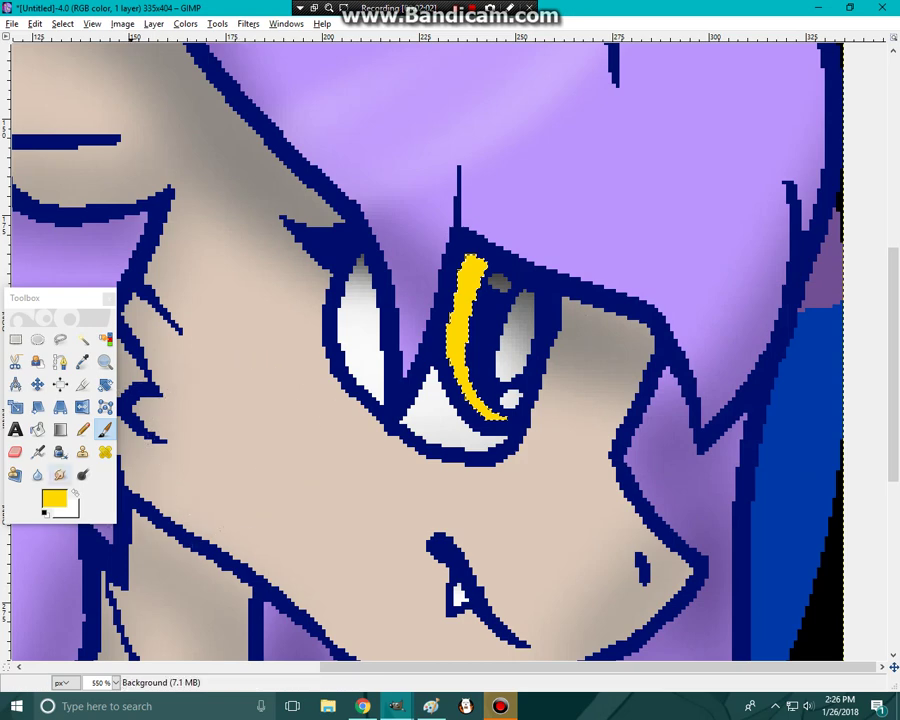
# Airbrush the upper part of the yellow iris with dark olive (554a0f) and brighten its lower end with the Dodge tool
pyautogui.click(54, 498)
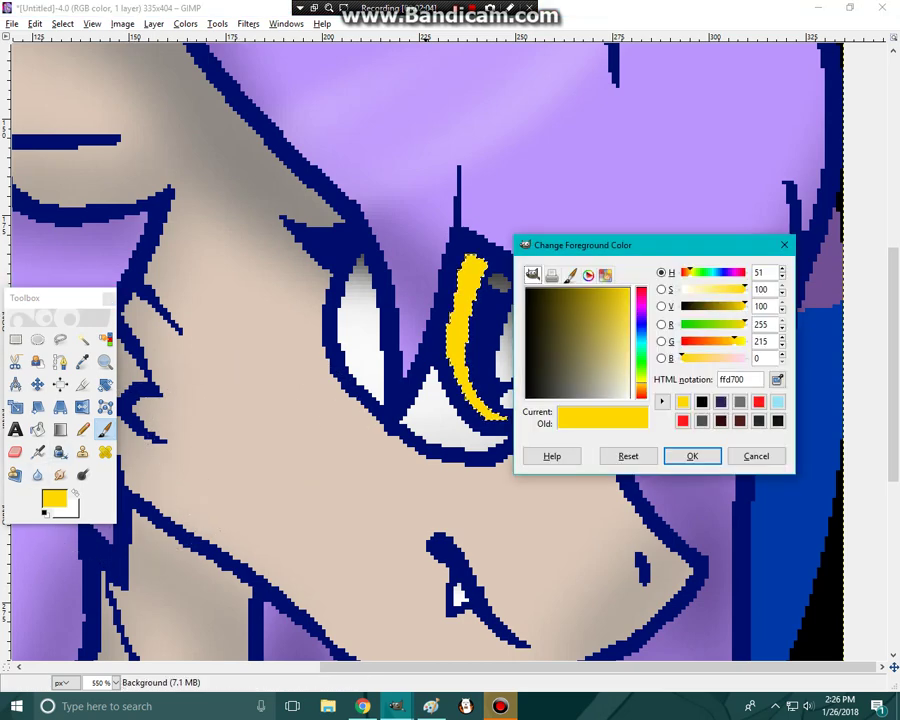
pyautogui.click(560, 308)
pyautogui.click(692, 456)
pyautogui.click(38, 452)
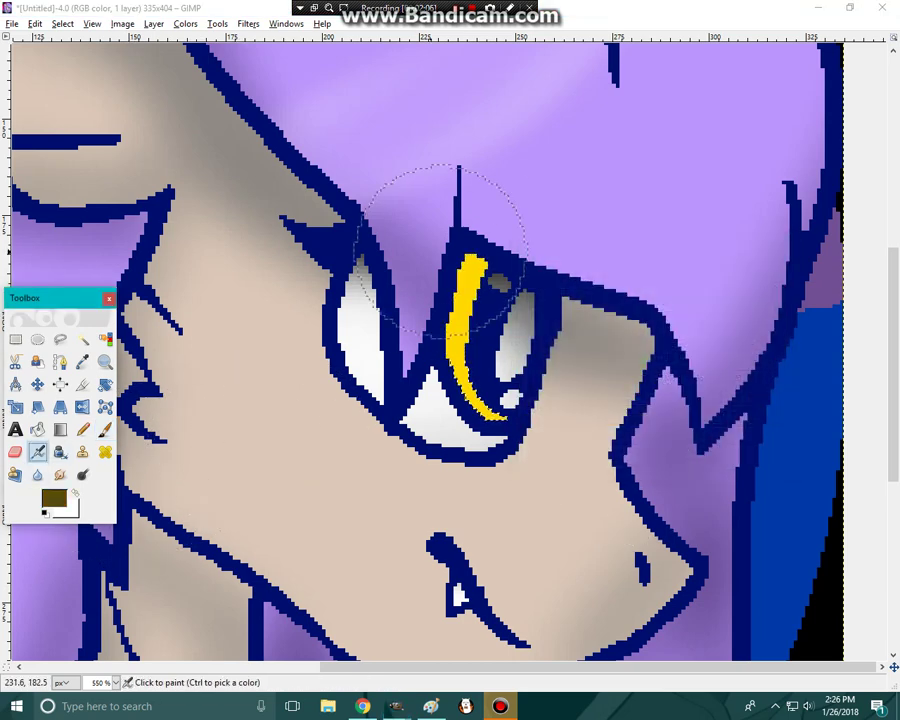
pyautogui.moveTo(443, 250); pyautogui.dragTo(458, 339)
pyautogui.click(82, 475)
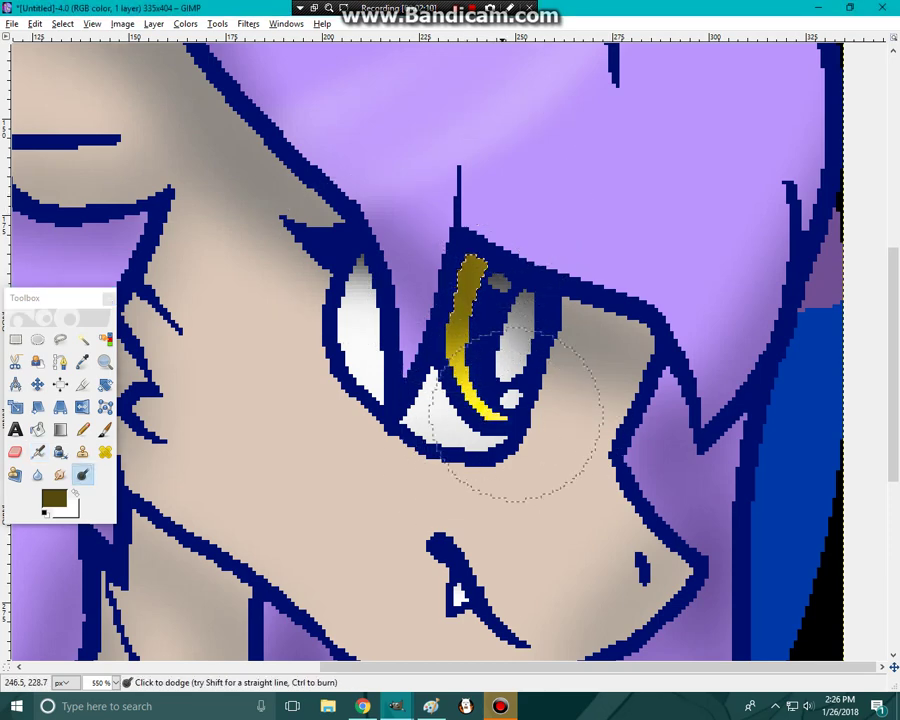
# Set the foreground to pale cream and airbrush a small soft highlight on the middle of the iris with brush size 20
pyautogui.click(37, 452)
pyautogui.click(54, 498)
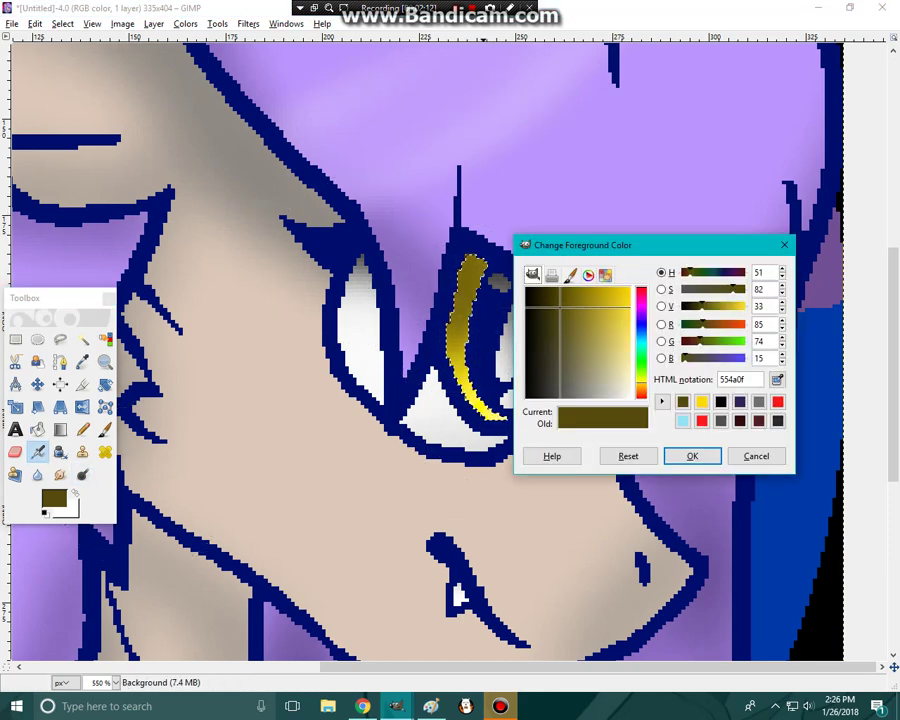
pyautogui.moveTo(620, 348); pyautogui.dragTo(631, 387)
pyautogui.click(692, 456)
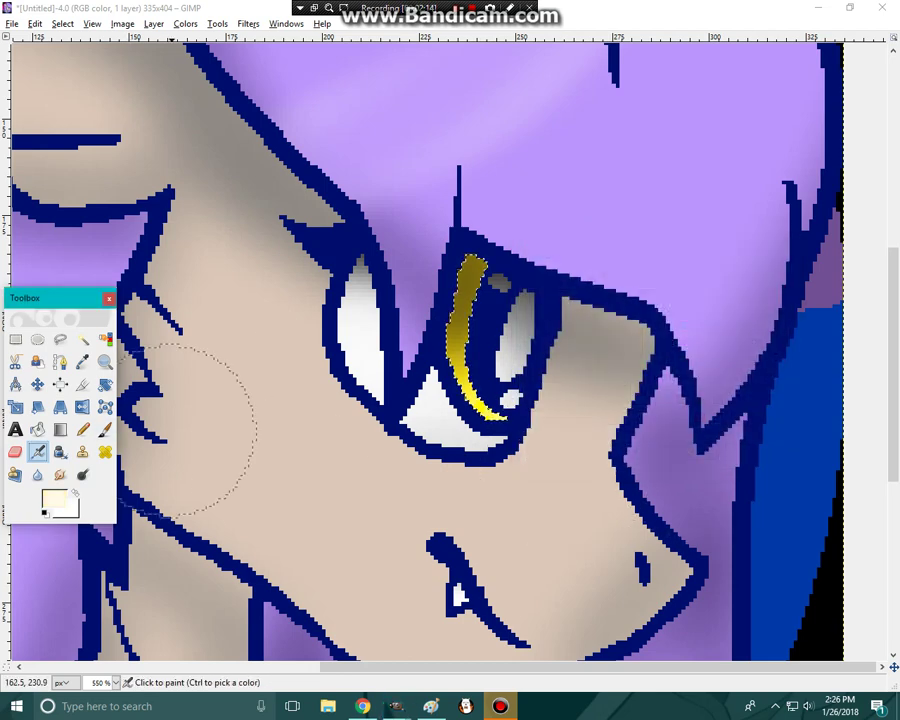
pyautogui.press('\\')
pyautogui.moveTo(508, 318); pyautogui.dragTo(429, 354)
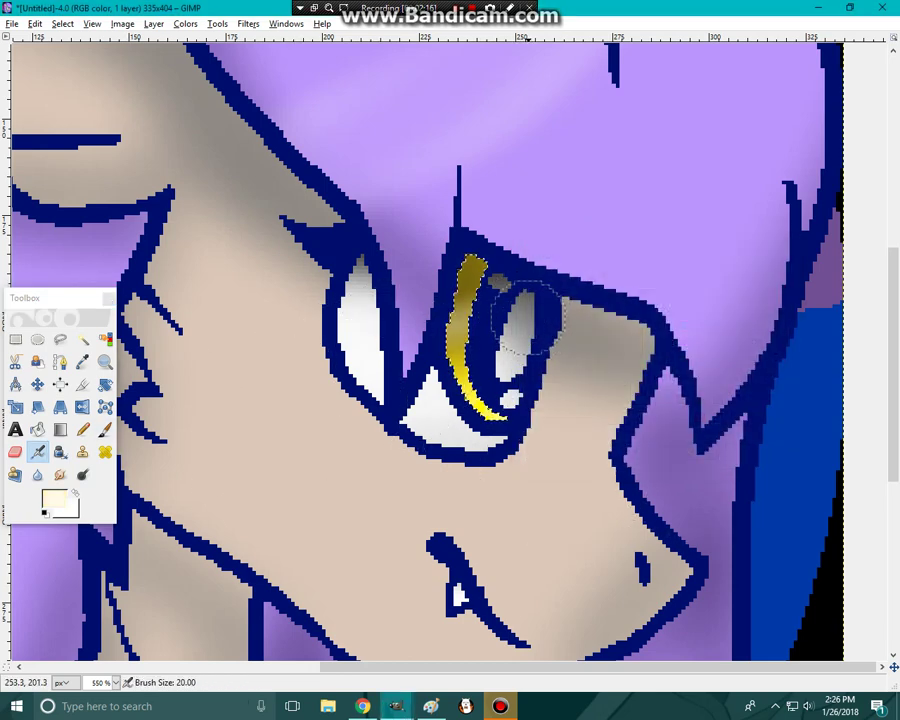
# Clear the iris selection and select the purple hair by colour, widening the threshold to take in its shaded tones
pyautogui.scroll(-4, 381, 376)
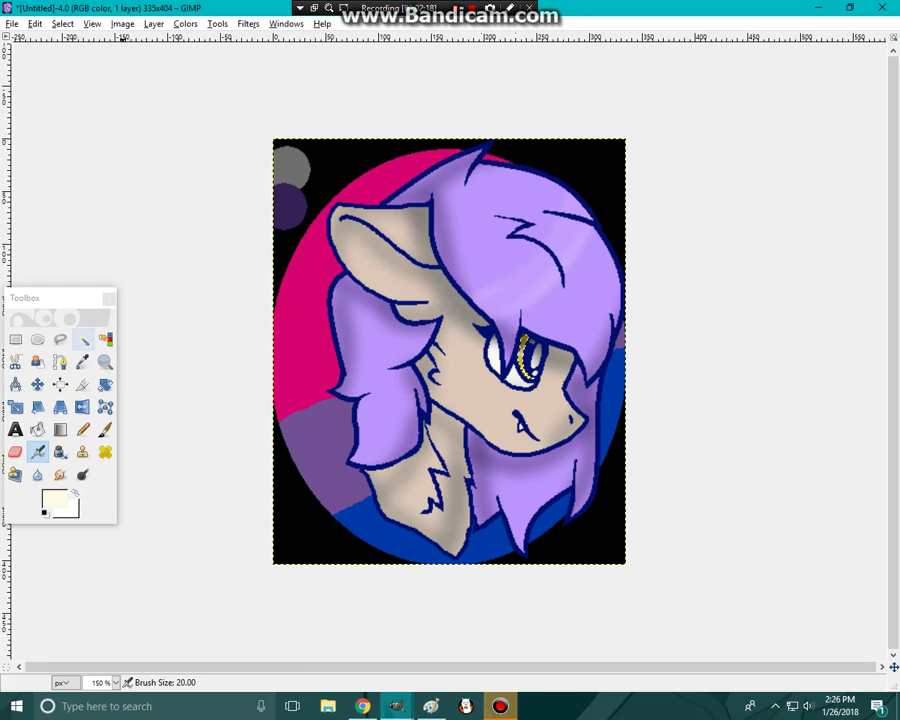
pyautogui.press('u')
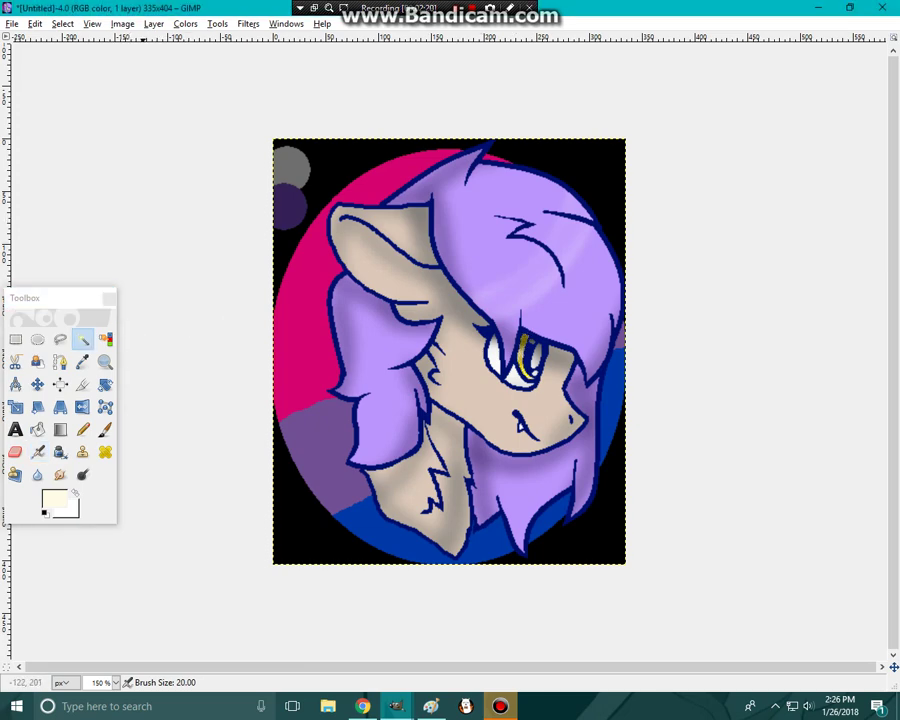
pyautogui.hotkey('shift', 'o')
pyautogui.moveTo(513, 259); pyautogui.dragTo(375, 348)
pyautogui.moveTo(466, 231); pyautogui.dragTo(540, 199)
pyautogui.moveTo(500, 225)
pyautogui.mouseDown()
pyautogui.moveTo(480, 238)
pyautogui.moveTo(549, 202)
pyautogui.moveTo(522, 218)
pyautogui.moveTo(509, 214)
pyautogui.mouseUp()
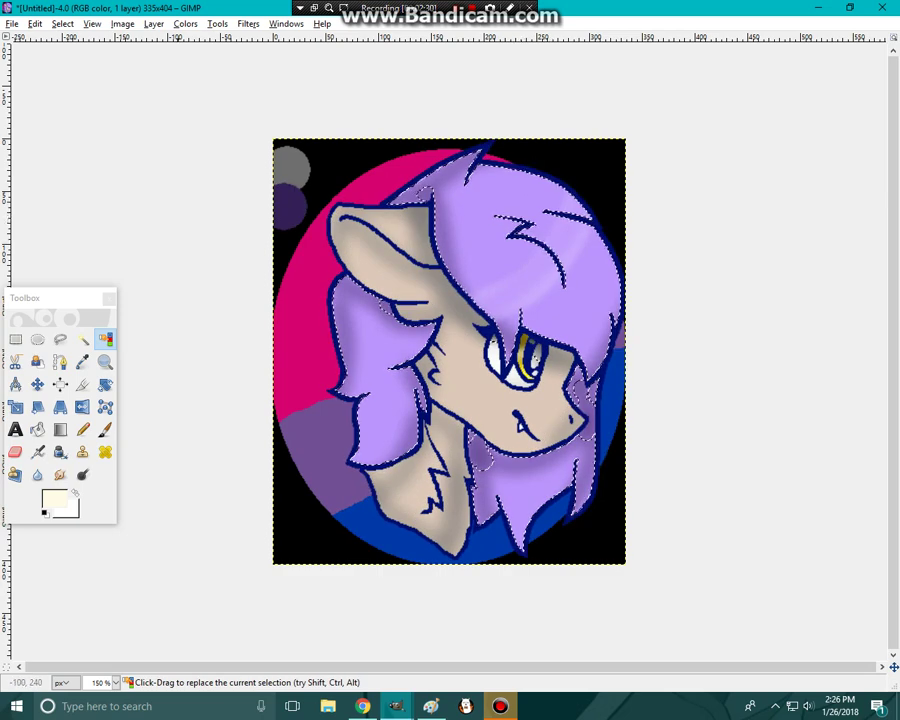
# Enlarge the Dodge brush to size 58 and lighten bands across the fringe, back hair and lower hair as highlights
pyautogui.click(82, 474)
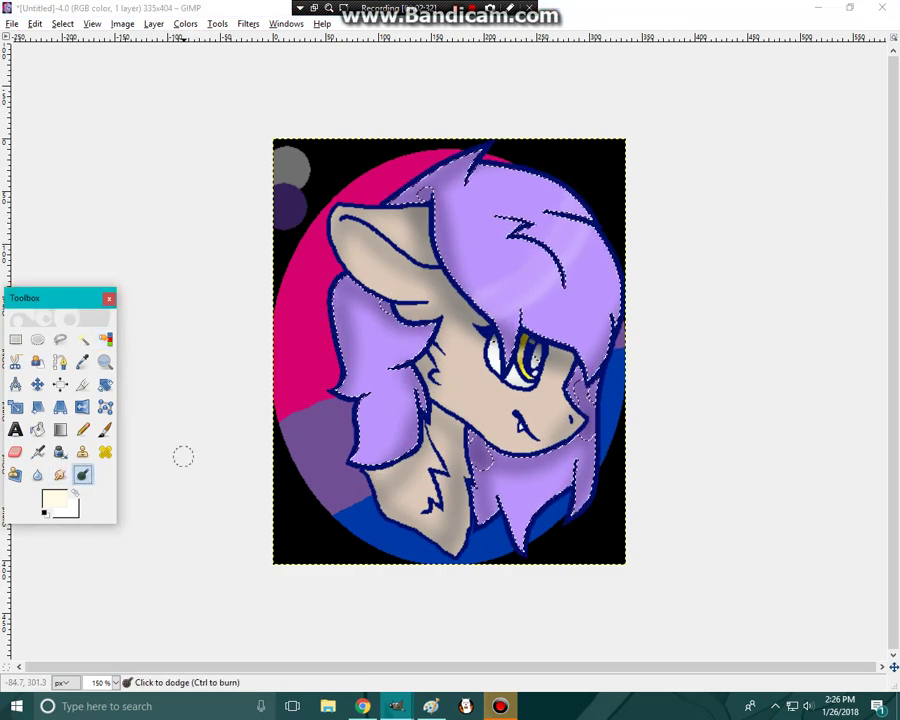
pyautogui.press(']')
pyautogui.press(']')
pyautogui.press(']')
pyautogui.press(']')
pyautogui.press(']')
pyautogui.press(']')
pyautogui.press(']')
pyautogui.press(']')
pyautogui.press(']')
pyautogui.press(']')
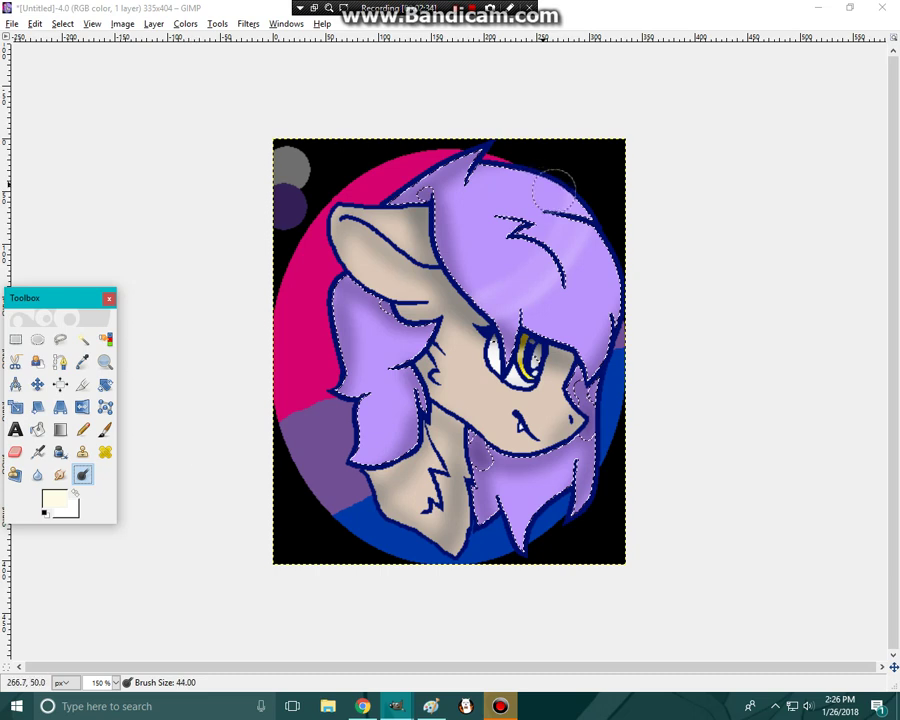
pyautogui.press(']')
pyautogui.press(']')
pyautogui.press(']')
pyautogui.press(']')
pyautogui.press(']')
pyautogui.press(']')
pyautogui.press(']')
pyautogui.press(']')
pyautogui.press(']')
pyautogui.press(']')
pyautogui.press(']')
pyautogui.press(']')
pyautogui.press(']')
pyautogui.press(']')
pyautogui.moveTo(598, 209); pyautogui.dragTo(485, 306)
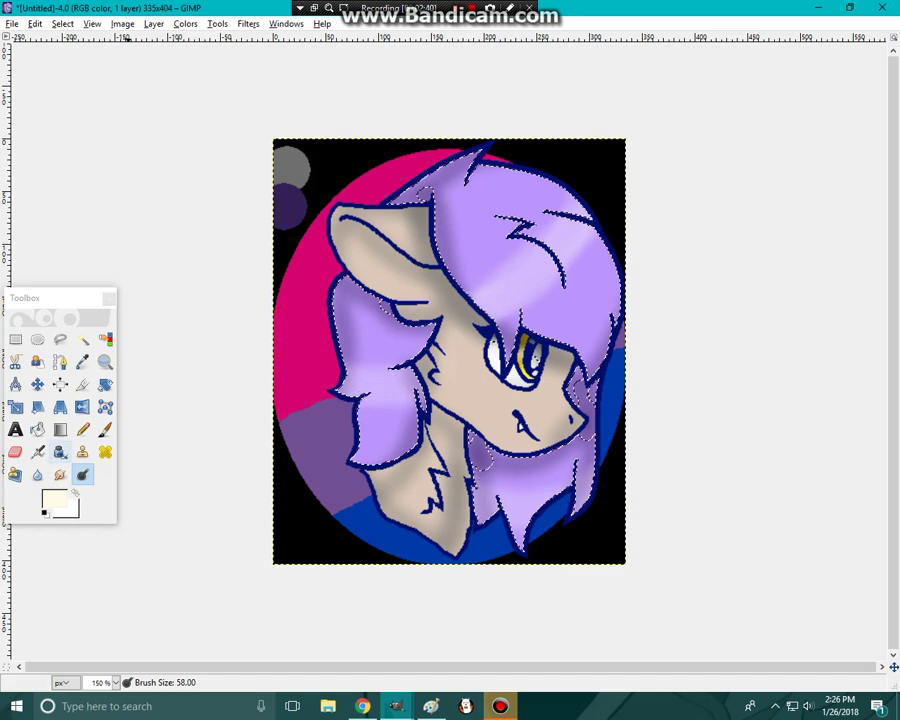
# Sample the base purple of the hair as the foreground colour and airbrush over the new highlights to soften them
pyautogui.click(38, 452)
pyautogui.click(54, 498)
pyautogui.click(752, 451)
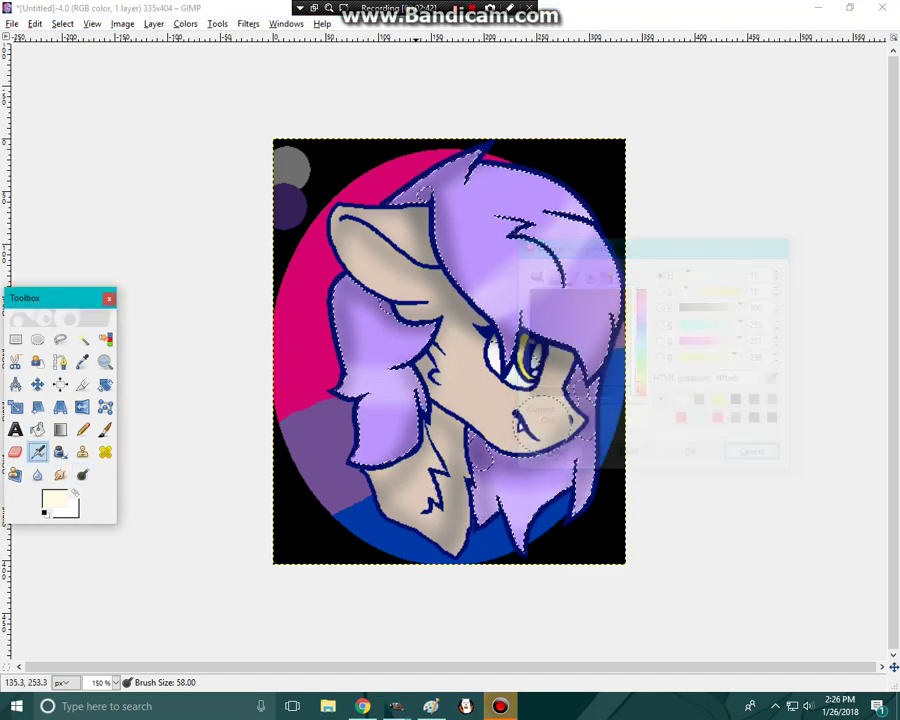
pyautogui.click(576, 279)
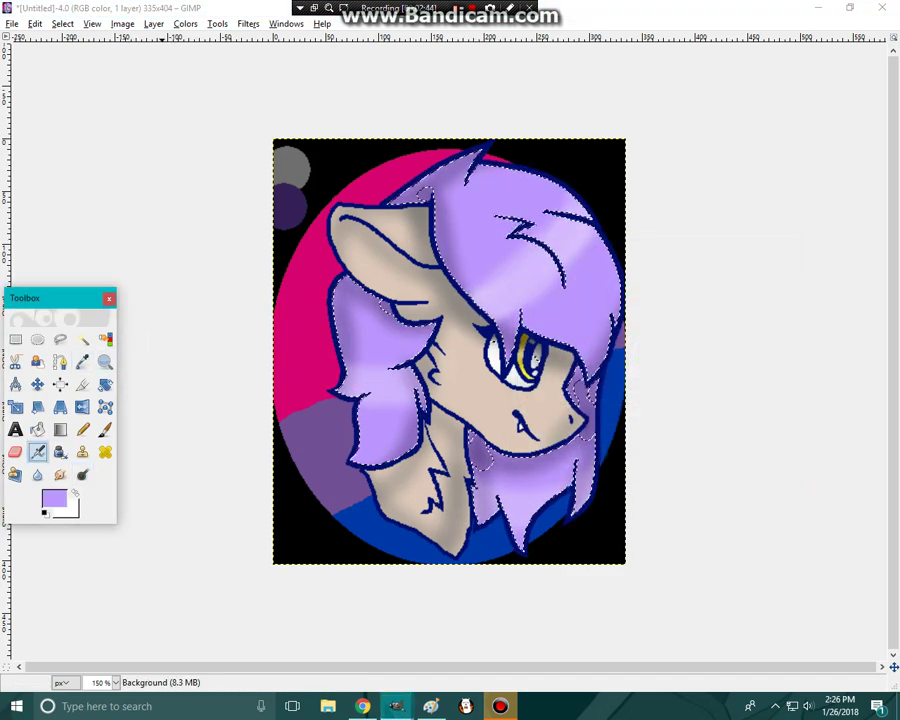
pyautogui.moveTo(588, 206)
pyautogui.mouseDown()
pyautogui.moveTo(559, 252)
pyautogui.moveTo(430, 338)
pyautogui.mouseUp()
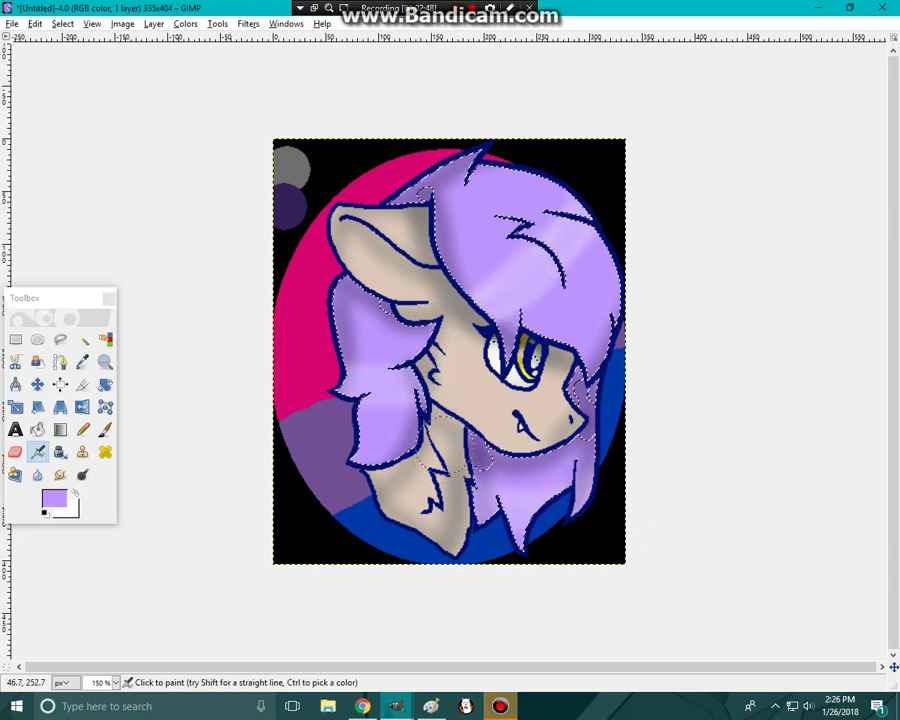
# Set the foreground to black, airbrush extra soft shading on the hair and skin around the ear and neck, and clear the selection
pyautogui.click(53, 498)
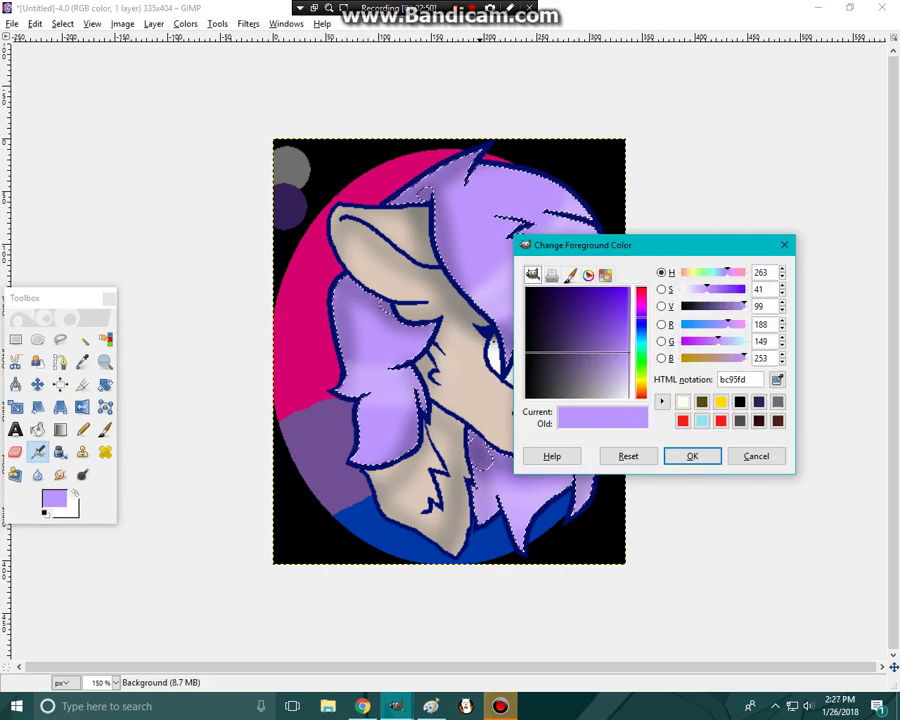
pyautogui.click(529, 395)
pyautogui.click(691, 456)
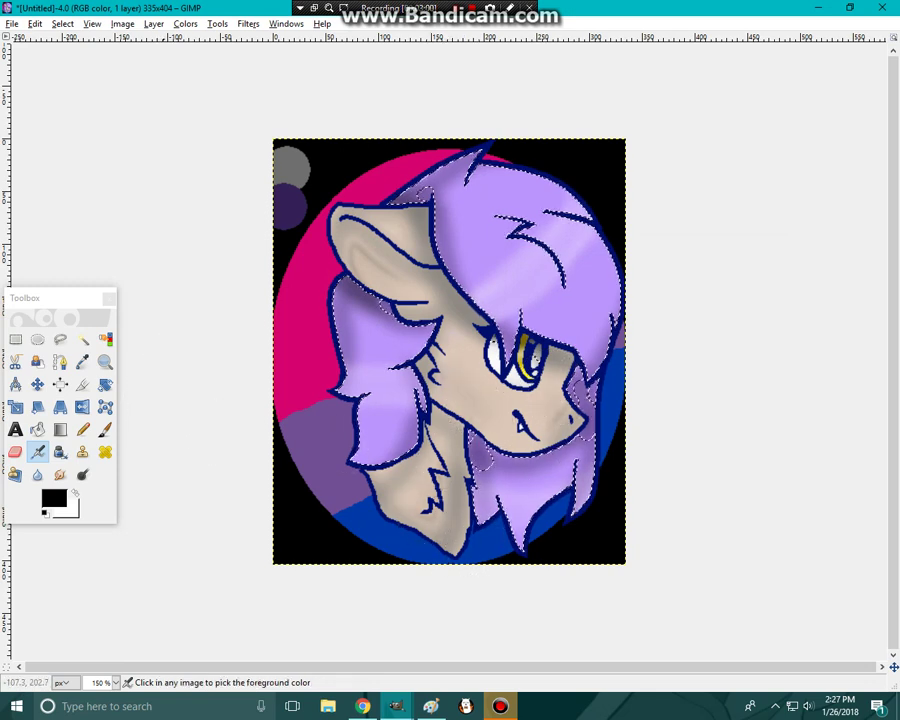
pyautogui.click(82, 339)
pyautogui.hotkey('ctrl', 'shift', 'a')
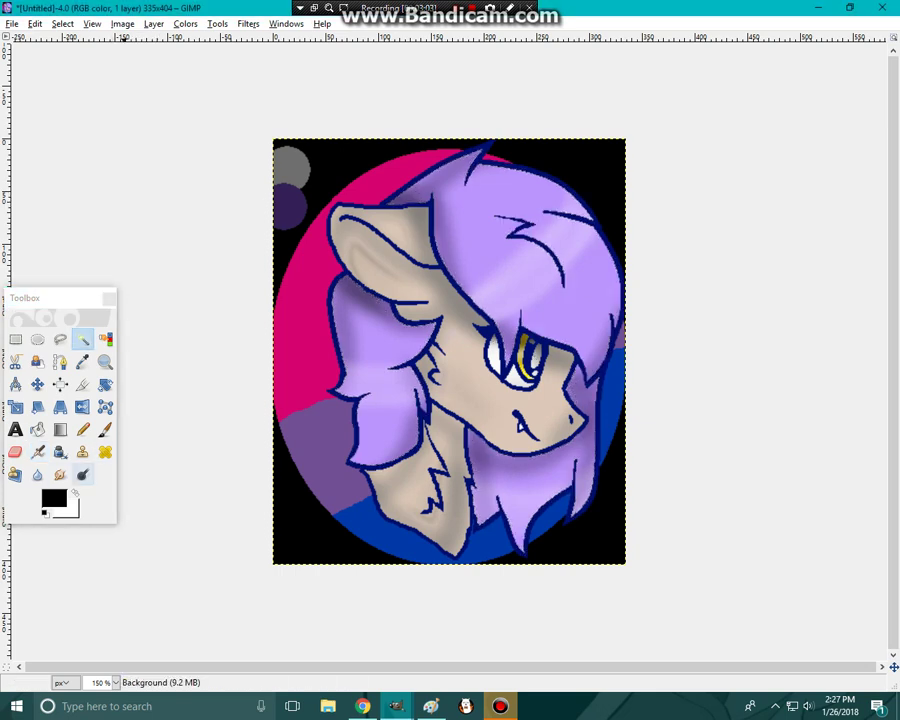
# Try to blend the shading mark inside the ear with the Smudge tool
pyautogui.click(60, 475)
pyautogui.moveTo(369, 254); pyautogui.dragTo(356, 252)
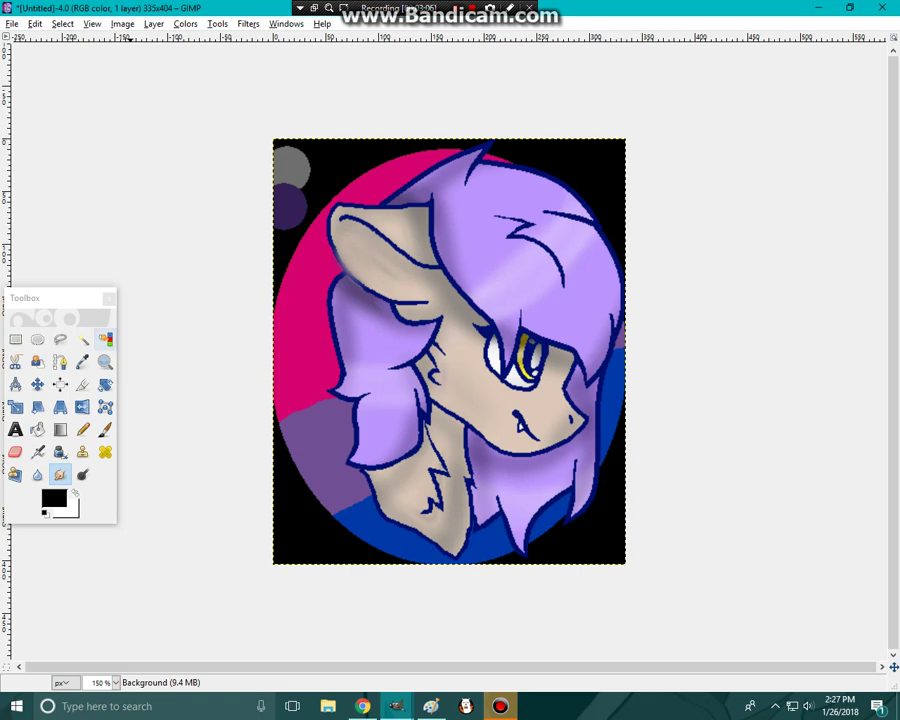
# Select all the navy outlines of the pony by colour and activate the Pencil tool
pyautogui.click(105, 339)
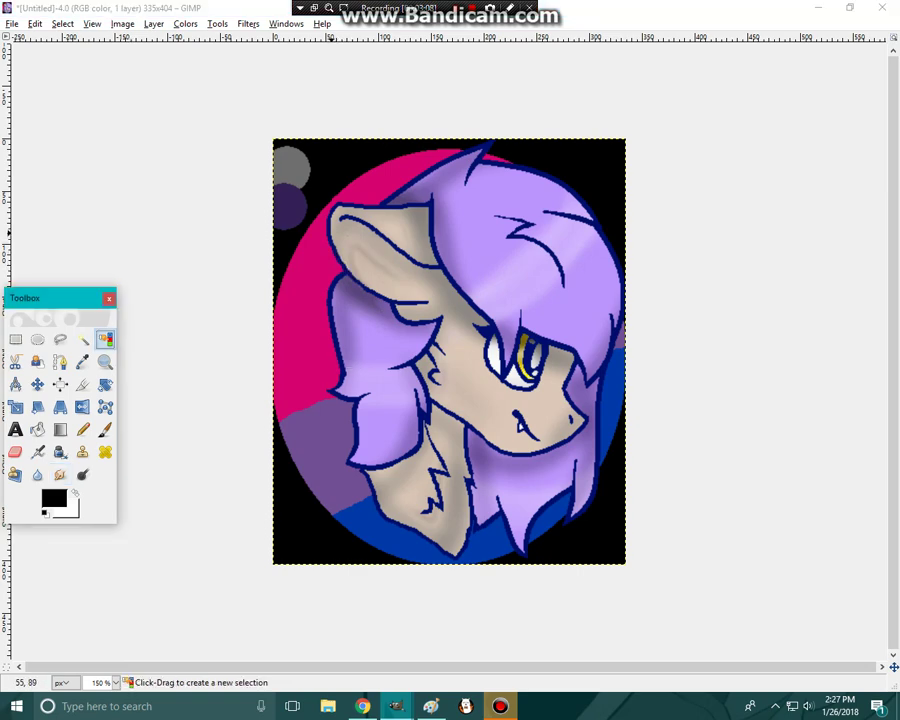
pyautogui.click(355, 272)
pyautogui.click(82, 429)
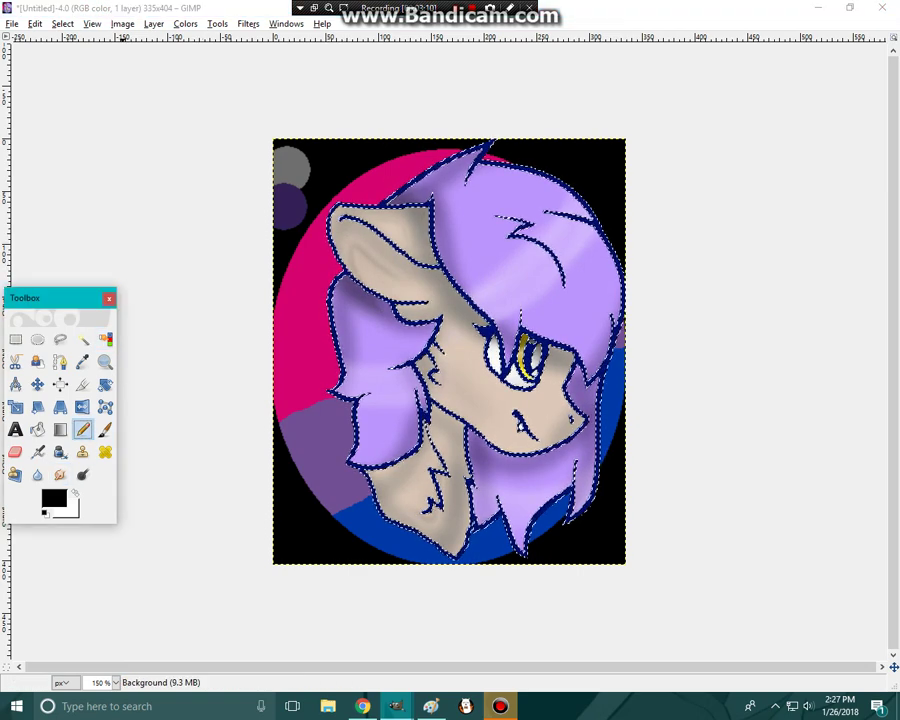
# Try recolouring the selected outlines red (ff1b1b) with the Pencil, and undo the stroke
pyautogui.click(54, 498)
pyautogui.click(683, 421)
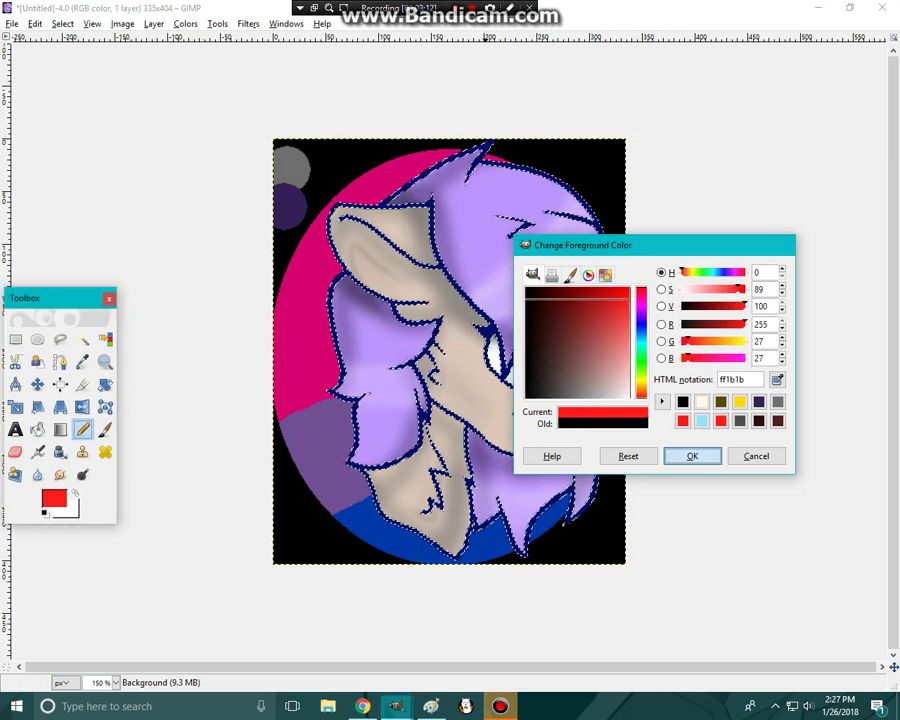
pyautogui.click(692, 456)
pyautogui.moveTo(602, 492)
pyautogui.mouseDown()
pyautogui.moveTo(577, 524)
pyautogui.moveTo(605, 484)
pyautogui.moveTo(575, 467)
pyautogui.moveTo(365, 539)
pyautogui.moveTo(264, 541)
pyautogui.moveTo(251, 527)
pyautogui.moveTo(672, 259)
pyautogui.mouseUp()
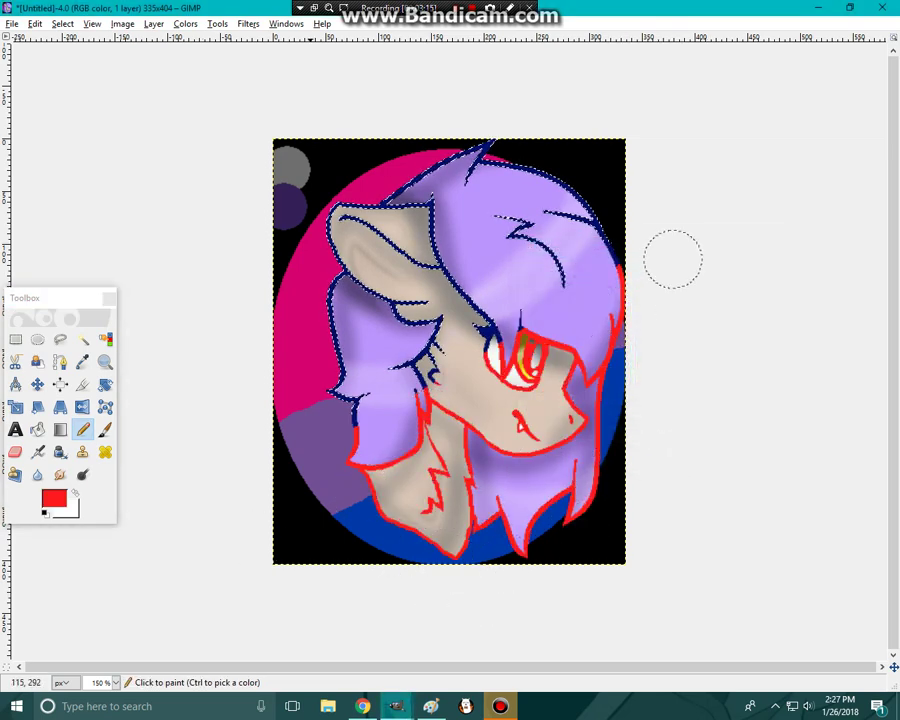
pyautogui.hotkey('ctrl', 'z')
# Set the foreground to a muted dark blue, enlarge the Pencil brush to 89 and paint over all the selected outlines
pyautogui.click(54, 498)
pyautogui.click(572, 341)
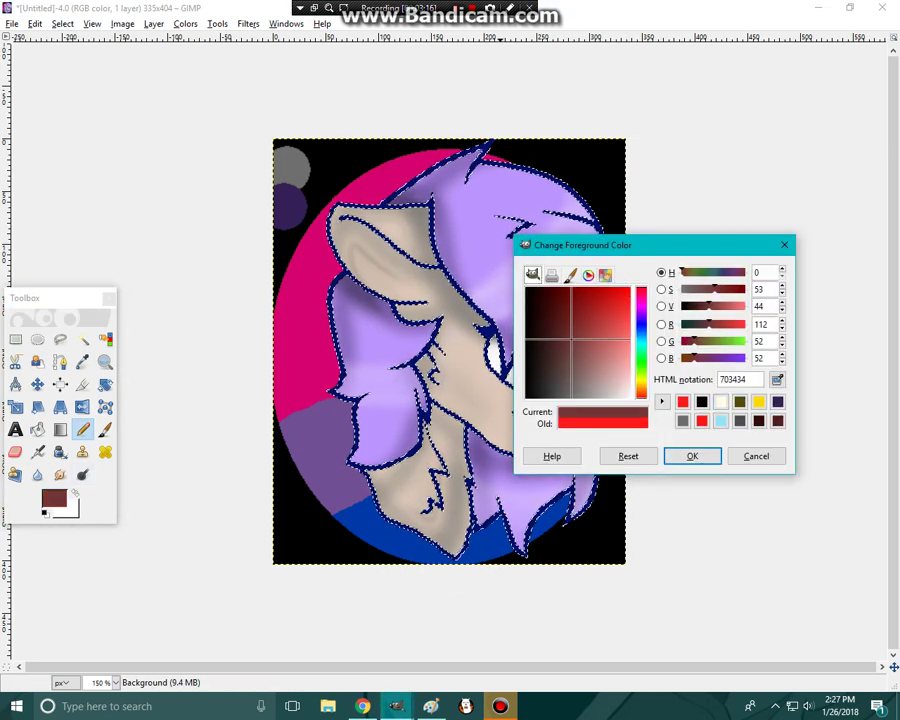
pyautogui.click(641, 328)
pyautogui.click(692, 456)
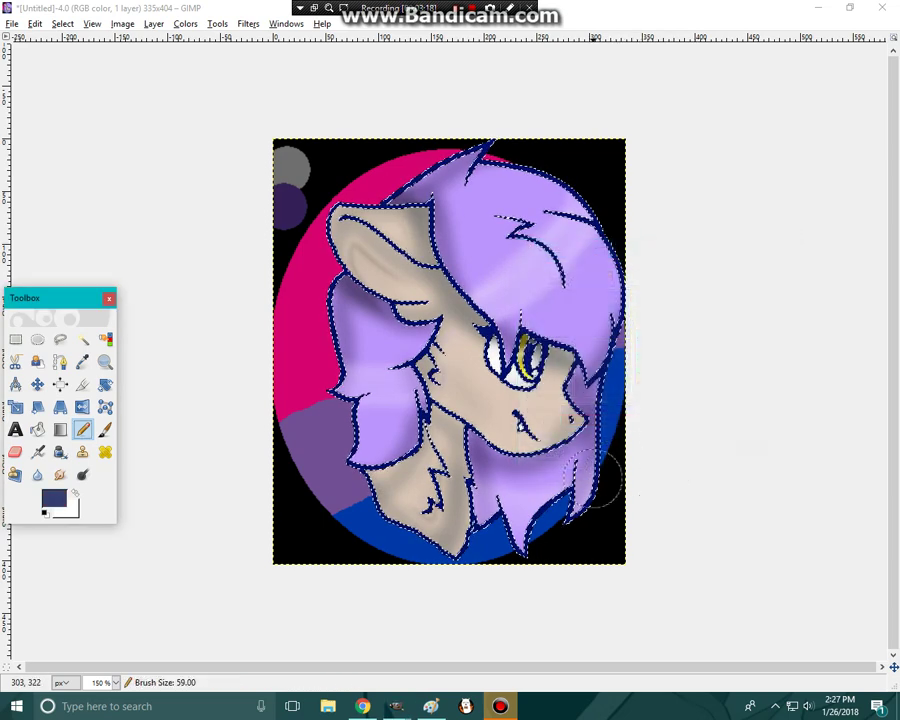
pyautogui.press(']')
pyautogui.press(']')
pyautogui.press(']')
pyautogui.press(']')
pyautogui.press(']')
pyautogui.press(']')
pyautogui.press(']')
pyautogui.press(']')
pyautogui.press(']')
pyautogui.press(']')
pyautogui.press(']')
pyautogui.press(']')
pyautogui.press(']')
pyautogui.press(']')
pyautogui.press(']')
pyautogui.press(']')
pyautogui.press(']')
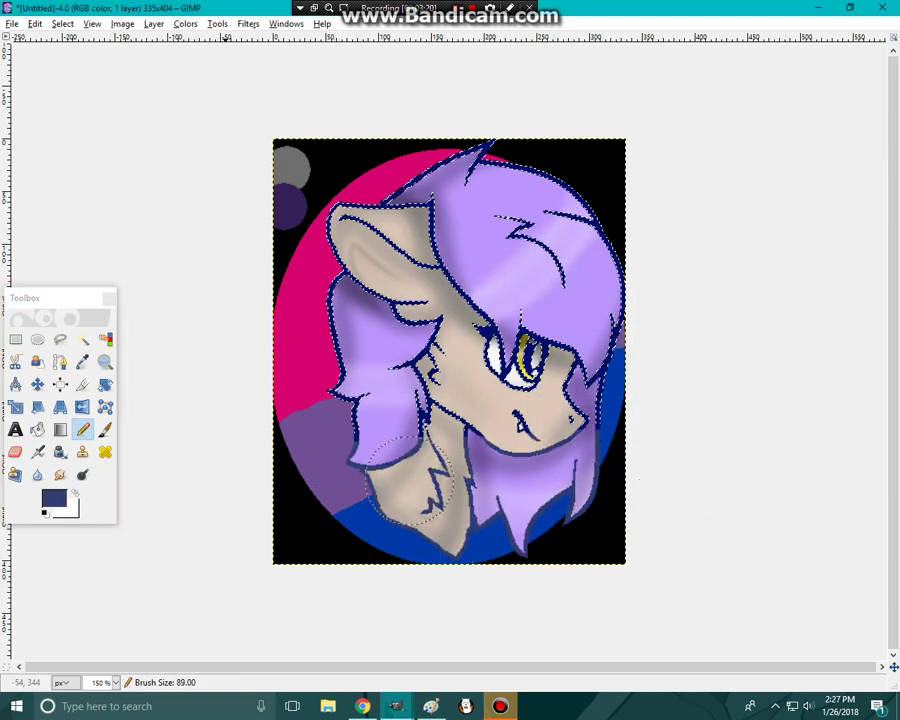
pyautogui.hotkey('ctrl', 'shift', 'a')
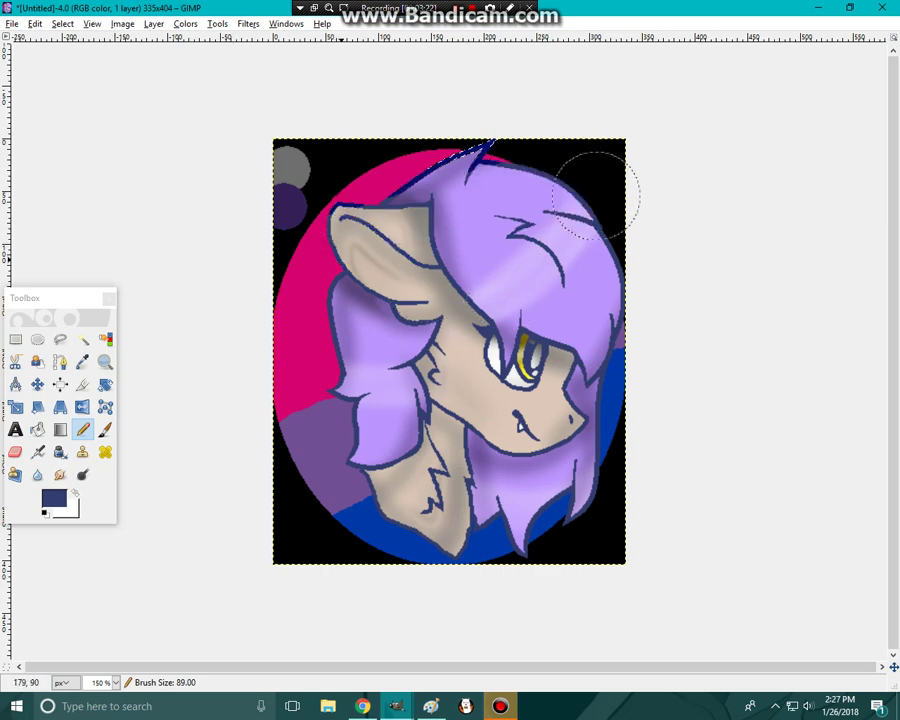
pyautogui.hotkey('ctrl', 'z')
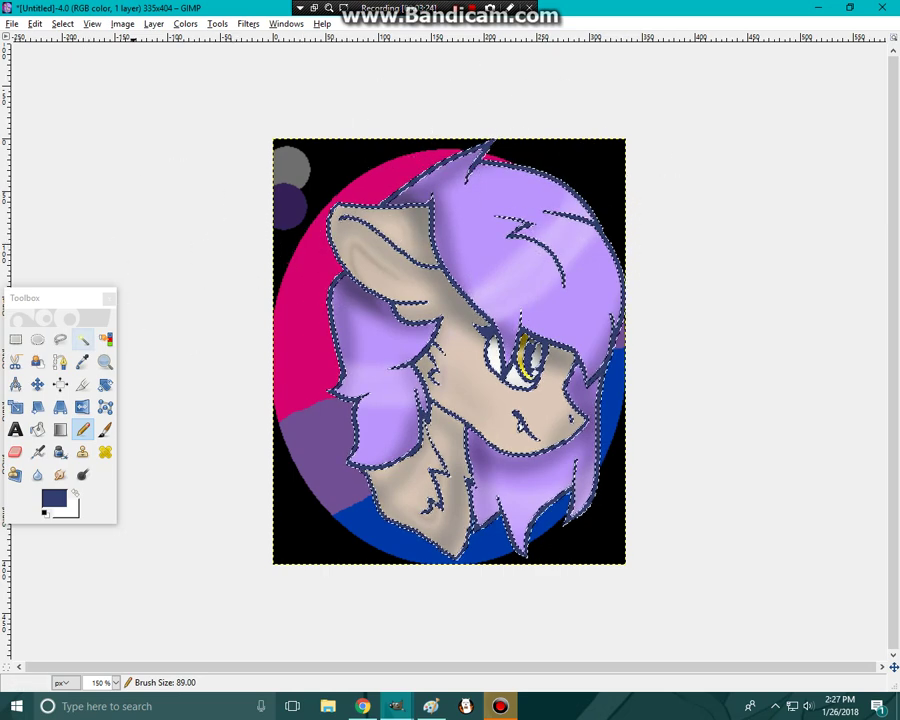
# Clear the outline selection, pick the background's black and fill the grey and dark purple colour swatches in the corner with it
pyautogui.click(82, 339)
pyautogui.click(38, 430)
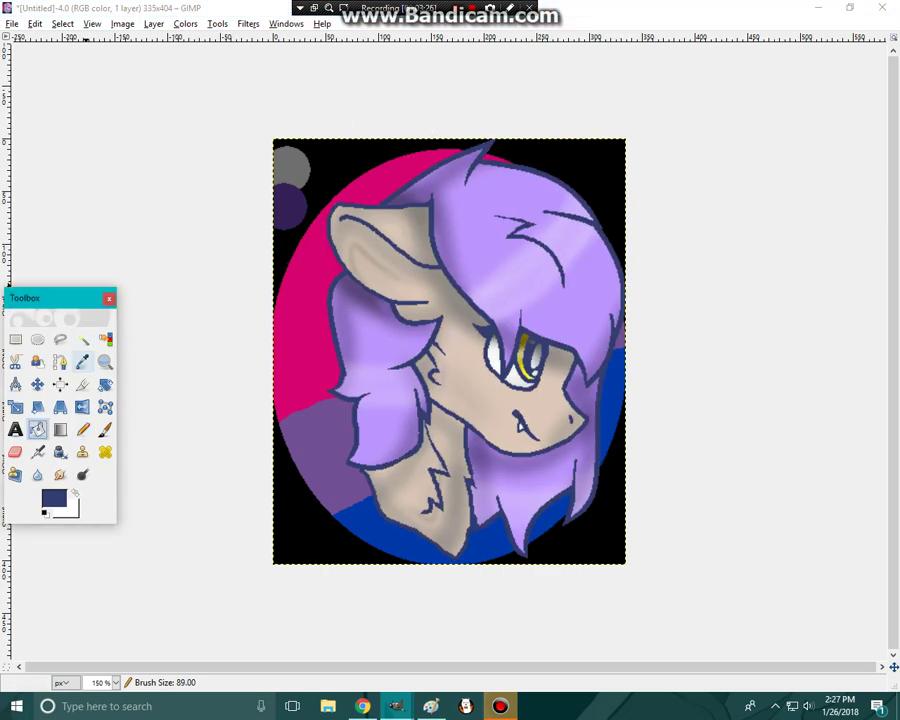
pyautogui.click(325, 165)
pyautogui.click(38, 430)
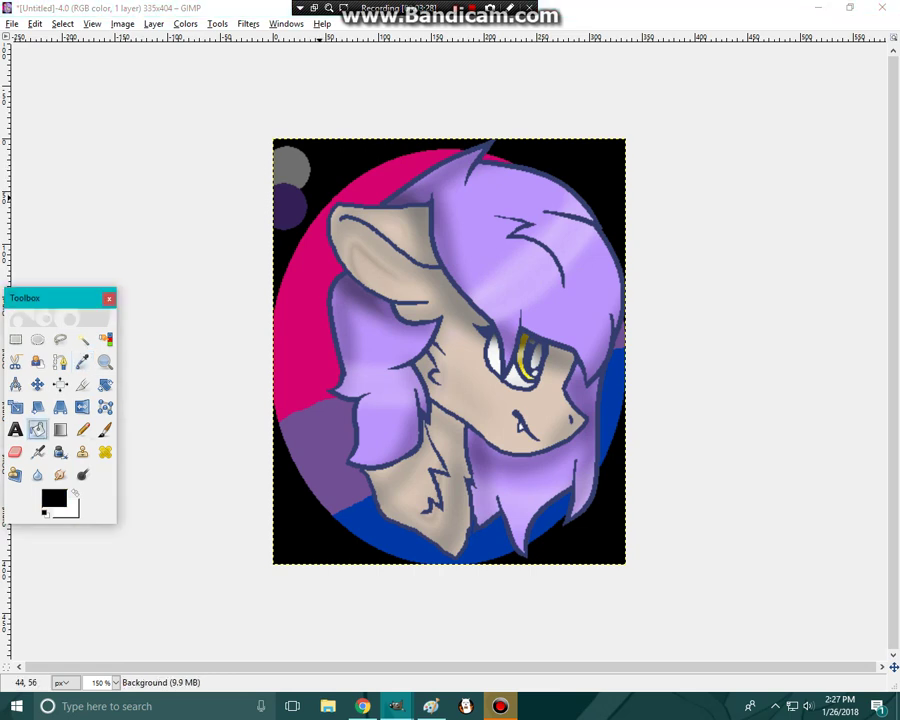
pyautogui.click(296, 204)
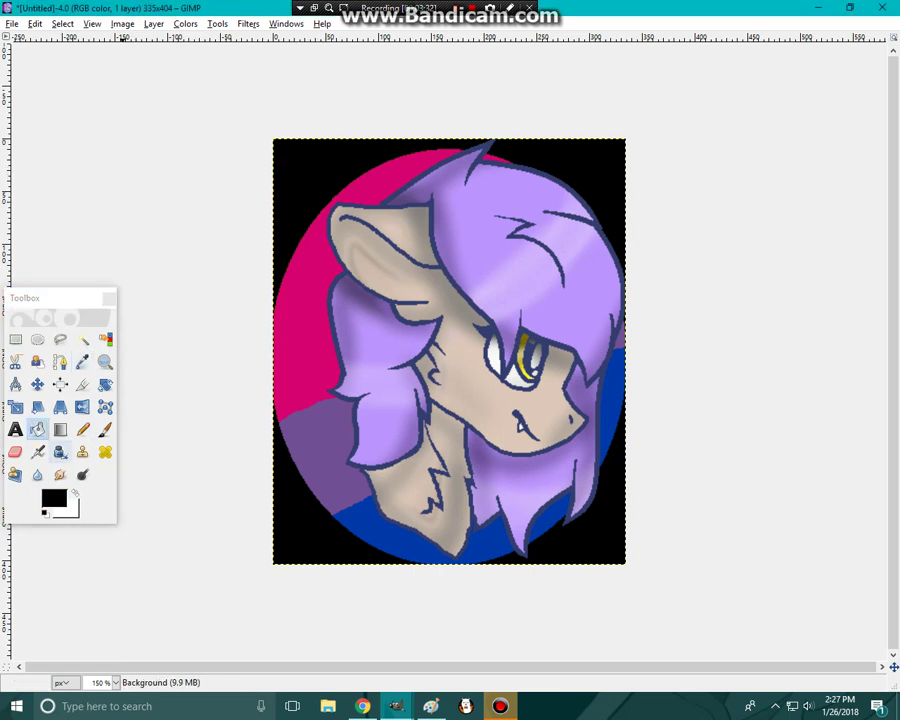
# Enlarge the Smudge brush to 28 and blend the boundary between the pink and purple bands of the background circle
pyautogui.click(105, 362)
pyautogui.click(322, 496)
pyautogui.click(322, 496)
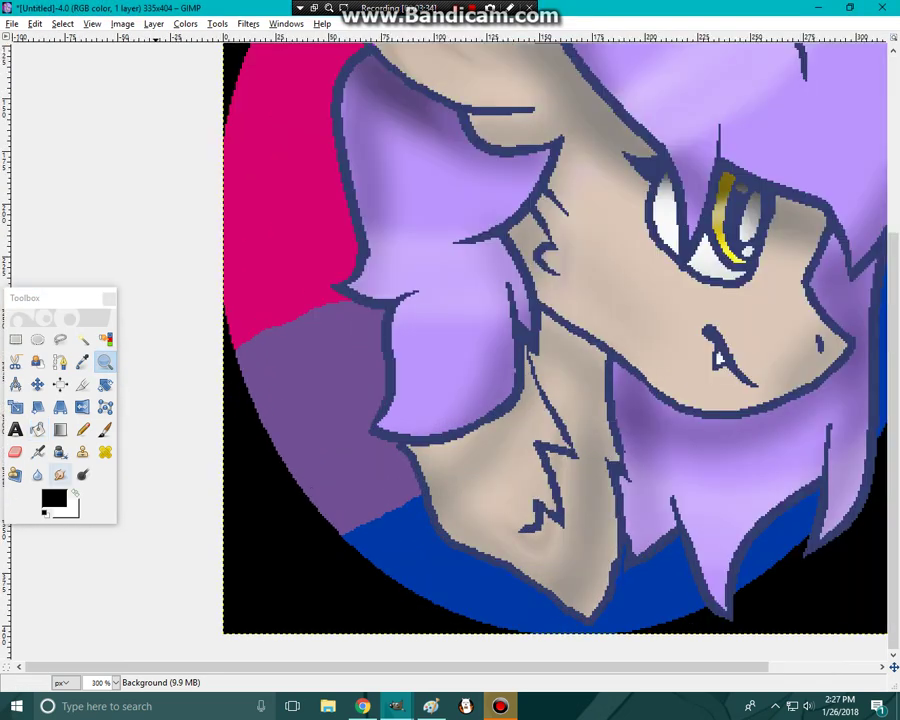
pyautogui.click(60, 475)
pyautogui.press('\\')
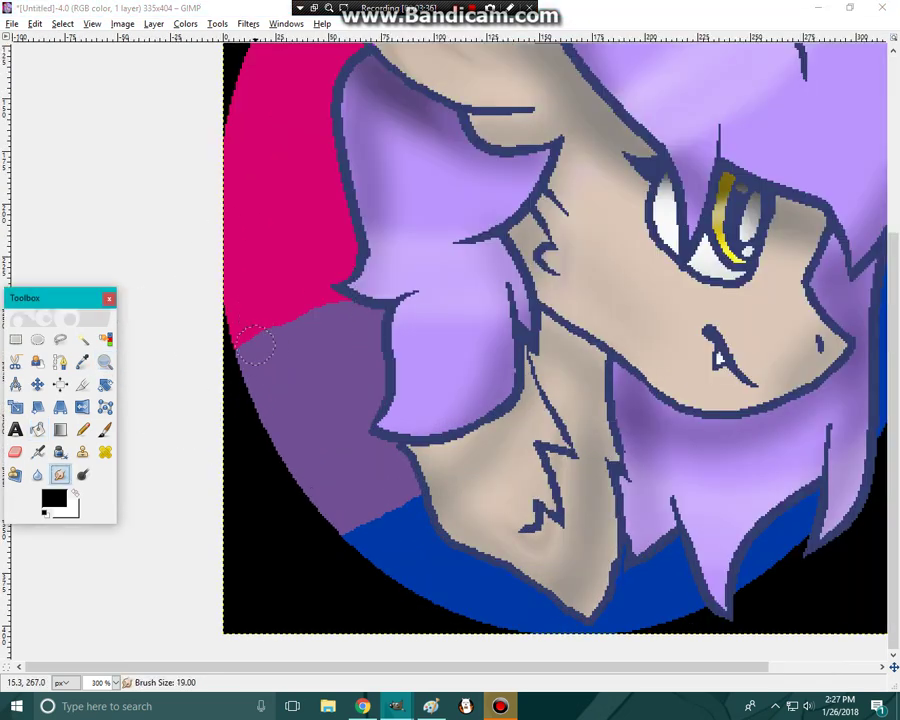
pyautogui.press(']')
pyautogui.press(']')
pyautogui.press(']')
pyautogui.press(']')
pyautogui.press(']')
pyautogui.press(']')
pyautogui.press(']')
pyautogui.press(']')
pyautogui.moveTo(257, 337)
pyautogui.mouseDown()
pyautogui.moveTo(268, 356)
pyautogui.moveTo(252, 353)
pyautogui.moveTo(256, 331)
pyautogui.mouseUp()
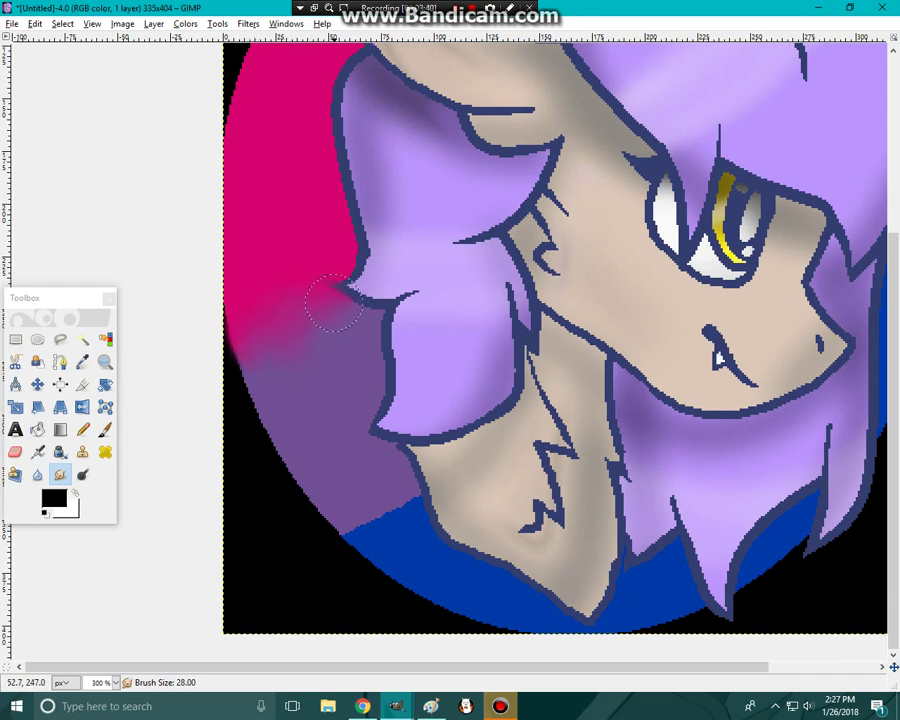
# Smudge the boundary between the purple and blue bands of the circle beside the pony's neck
pyautogui.moveTo(340, 533)
pyautogui.mouseDown()
pyautogui.moveTo(396, 538)
pyautogui.moveTo(376, 482)
pyautogui.moveTo(404, 496)
pyautogui.mouseUp()
pyautogui.press('-')
pyautogui.press('-')
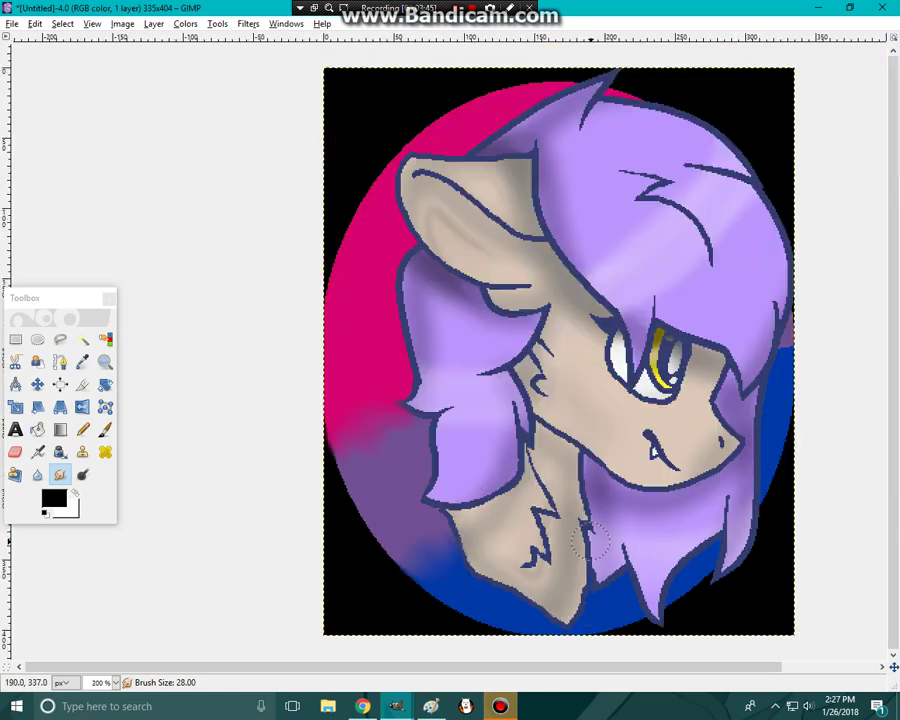
# Switch to Chrome, refresh the Gmail inbox and return to the pony portrait in GIMP
pyautogui.click(363, 706)
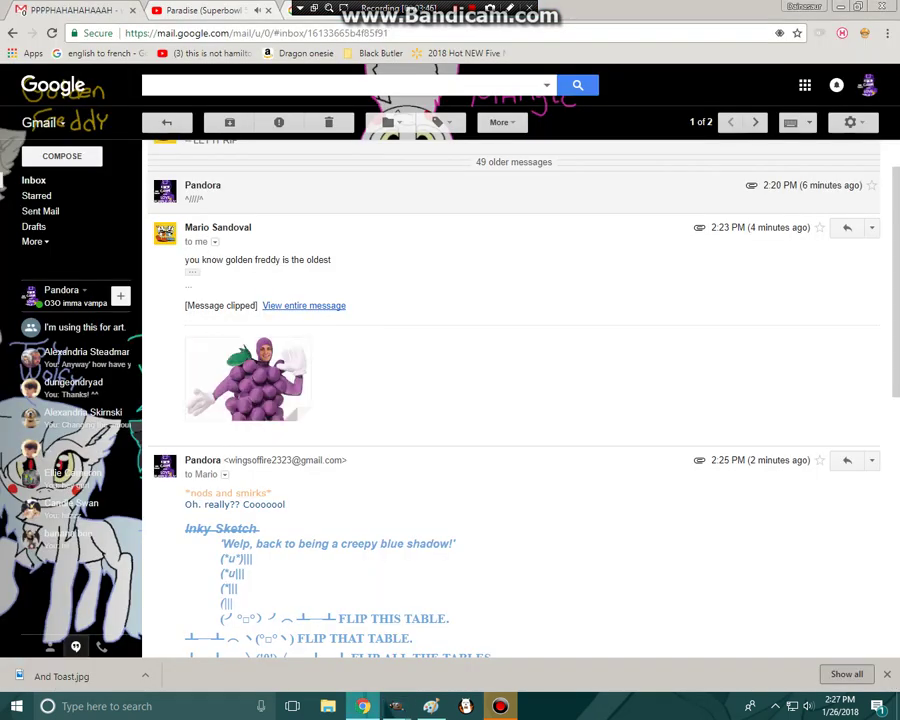
pyautogui.click(34, 180)
pyautogui.click(229, 122)
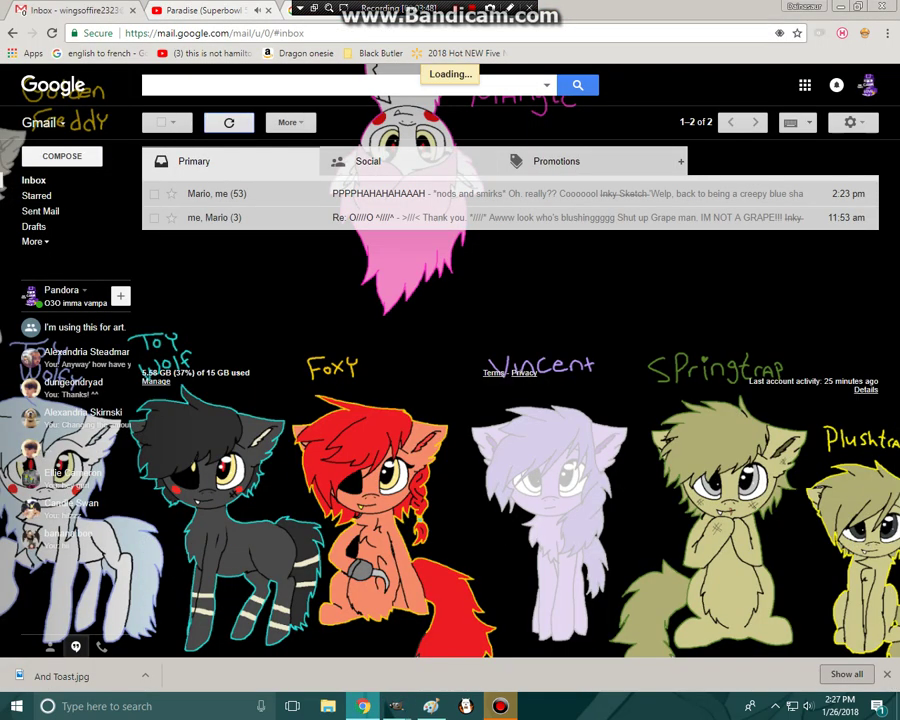
pyautogui.click(431, 706)
pyautogui.click(397, 706)
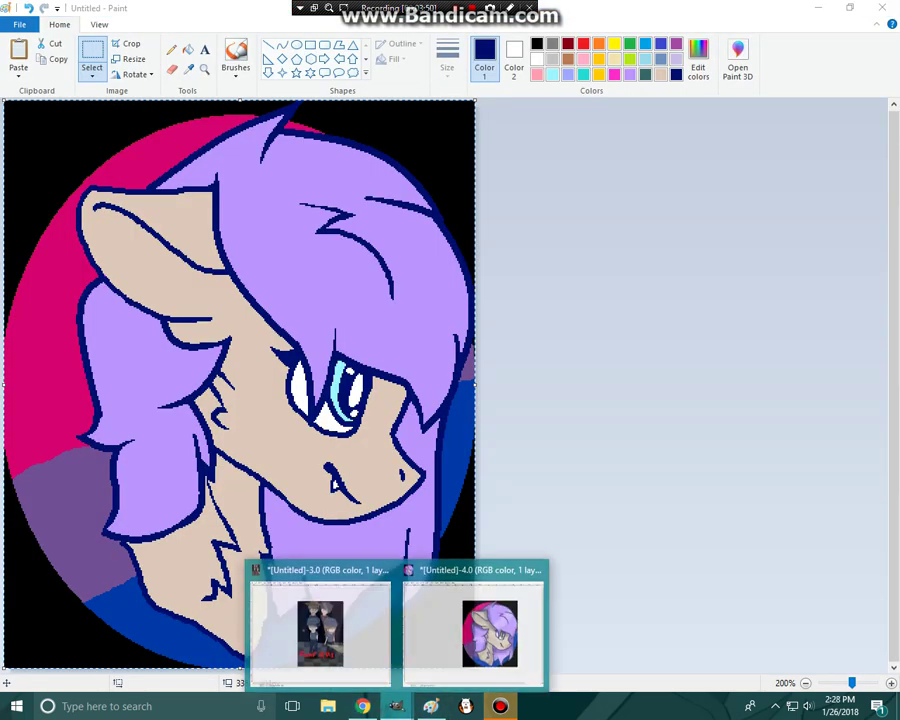
pyautogui.click(474, 625)
# Select the white fang in the pony's mouth by colour
pyautogui.click(105, 362)
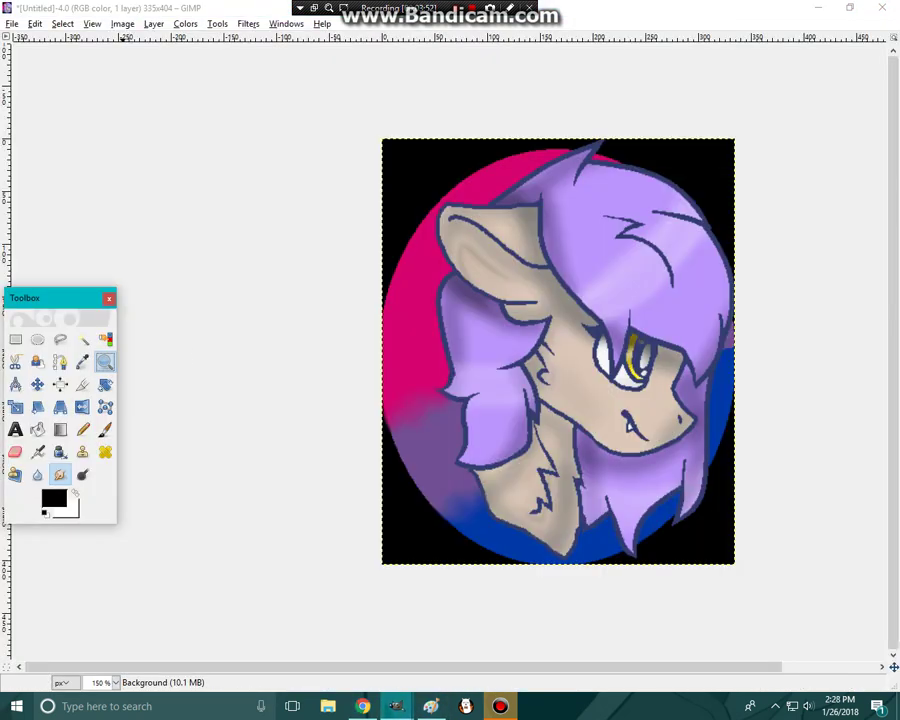
pyautogui.click(617, 416)
pyautogui.click(663, 326)
pyautogui.click(664, 431)
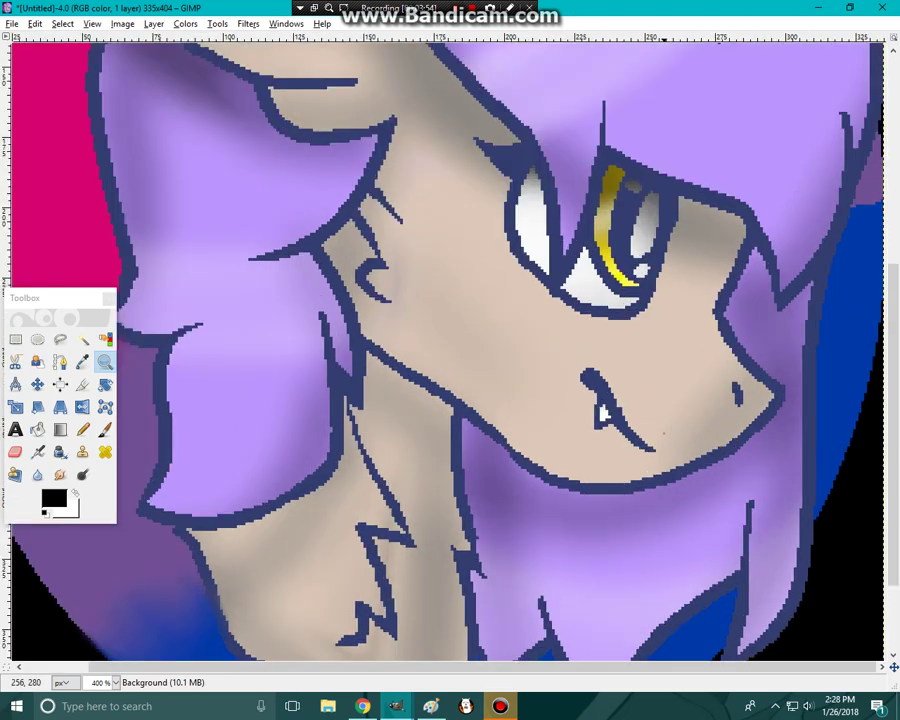
pyautogui.click(664, 431)
pyautogui.click(664, 431)
pyautogui.click(664, 431)
pyautogui.click(664, 431)
pyautogui.click(434, 360)
pyautogui.click(434, 360)
pyautogui.click(434, 360)
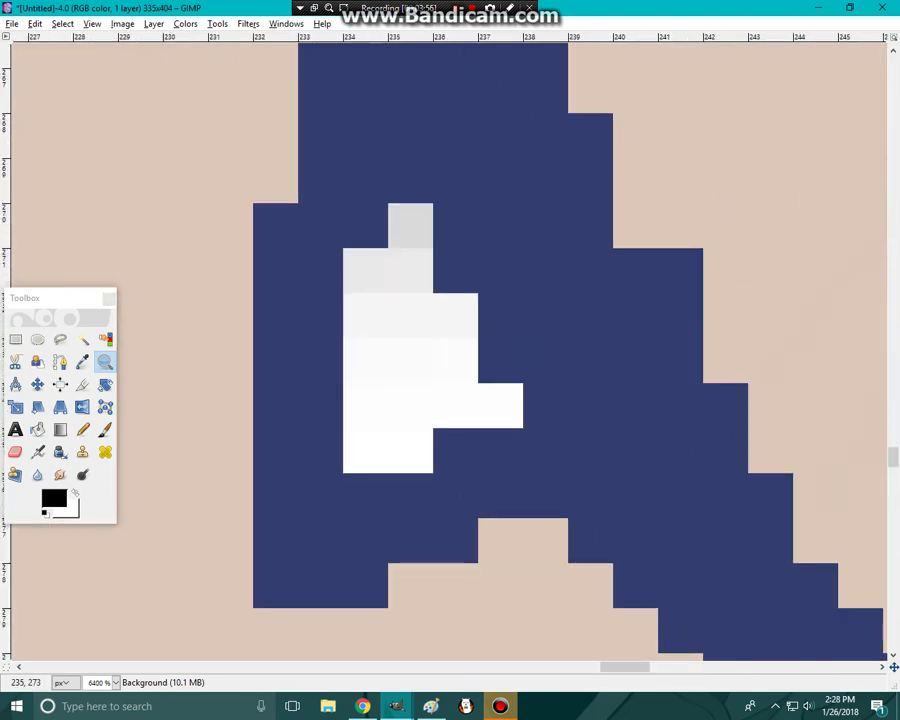
pyautogui.click(105, 340)
pyautogui.click(398, 405)
pyautogui.moveTo(398, 405)
pyautogui.mouseDown()
pyautogui.moveTo(388, 500)
pyautogui.moveTo(352, 585)
pyautogui.mouseUp()
# Shade the selected fang with black using the Airbrush tool
pyautogui.click(37, 452)
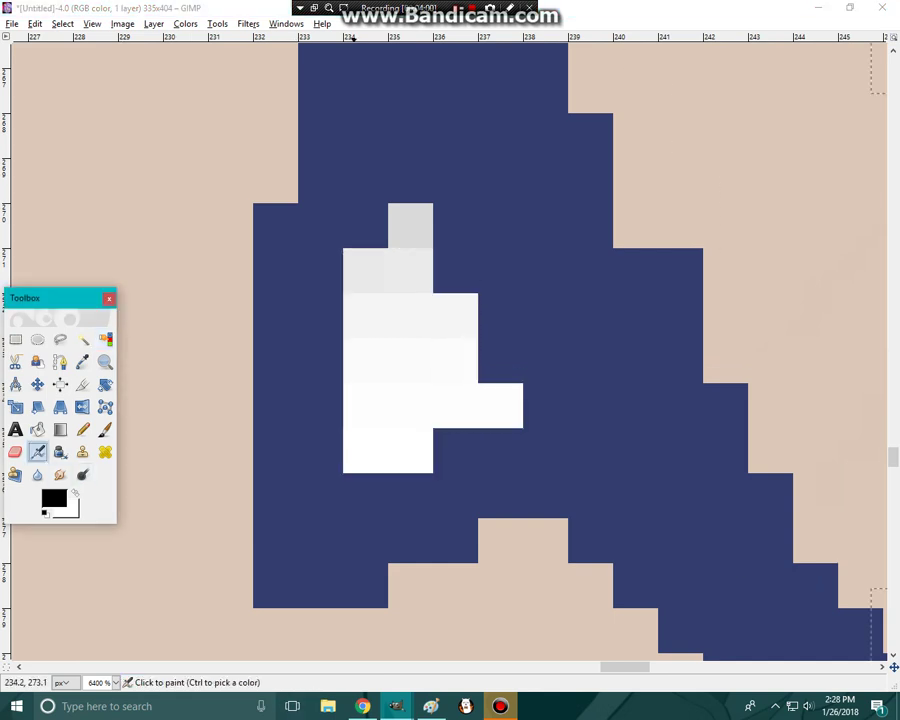
pyautogui.click(361, 280)
pyautogui.moveTo(361, 270)
pyautogui.mouseDown()
pyautogui.moveTo(469, 248)
pyautogui.moveTo(487, 473)
pyautogui.moveTo(127, 531)
pyautogui.mouseUp()
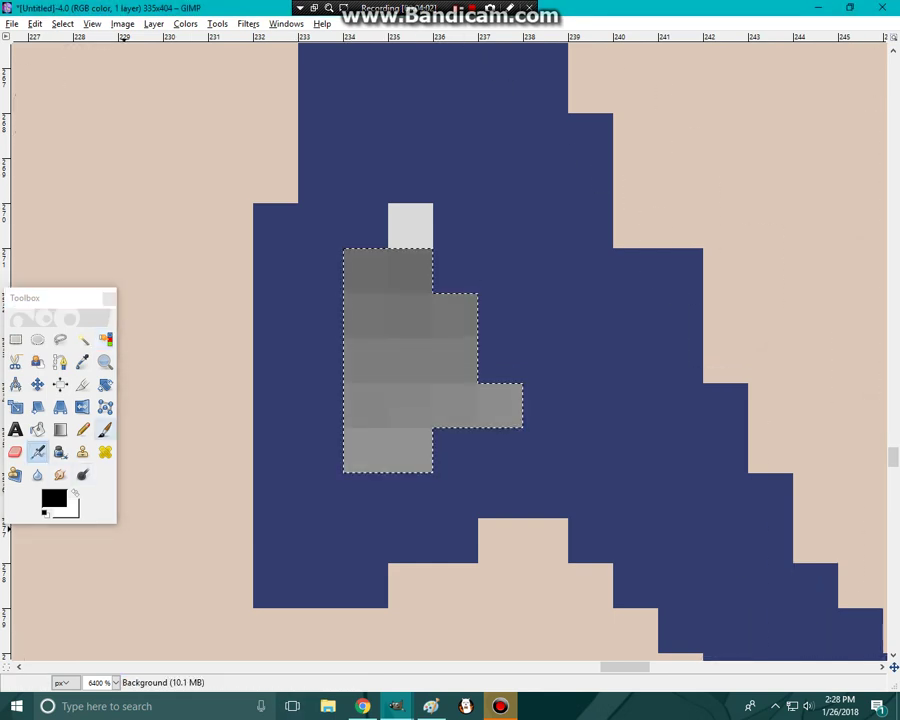
# Reduce the Airbrush size to 20, lighten the lower part of the fang with white and clear the selection
pyautogui.click(105, 430)
pyautogui.press('[')
pyautogui.press('[')
pyautogui.press('[')
pyautogui.press('[')
pyautogui.press('[')
pyautogui.press('[')
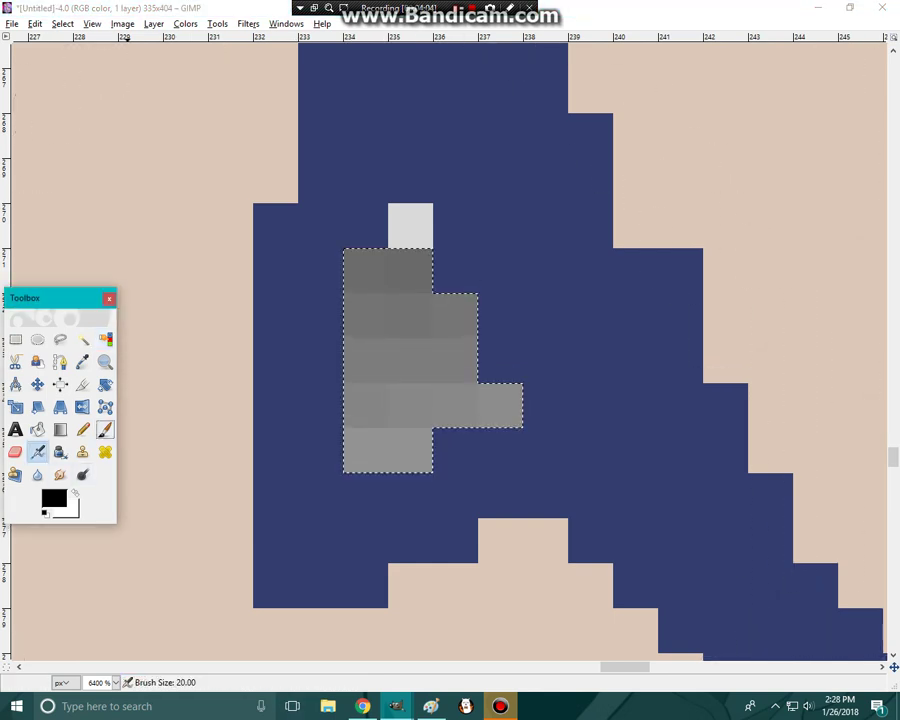
pyautogui.click(75, 493)
pyautogui.click(388, 463)
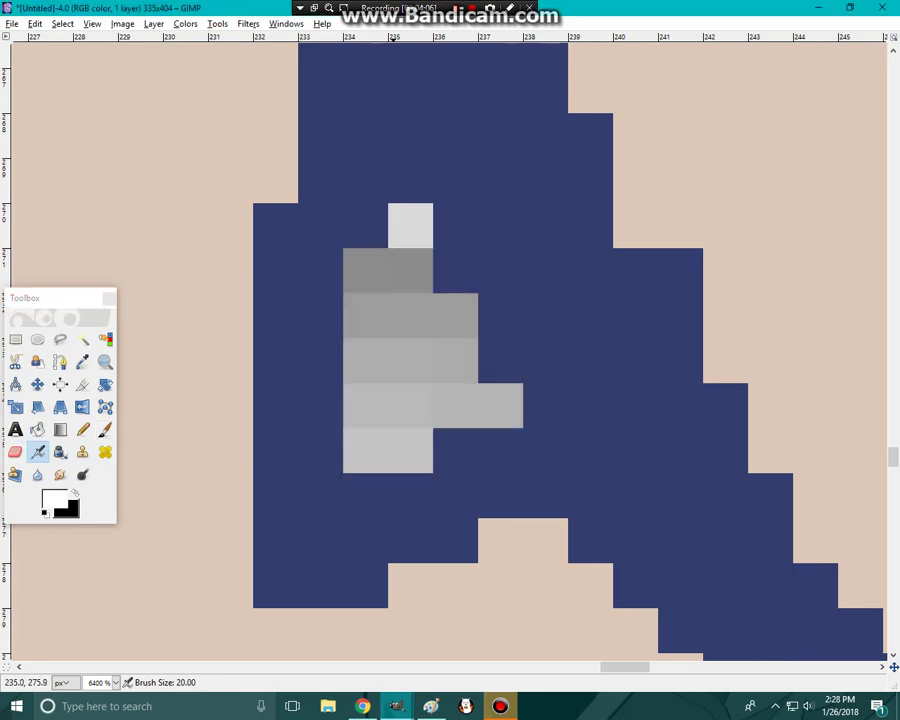
pyautogui.scroll(-1, 388, 472)
pyautogui.scroll(-4, 385, 430)
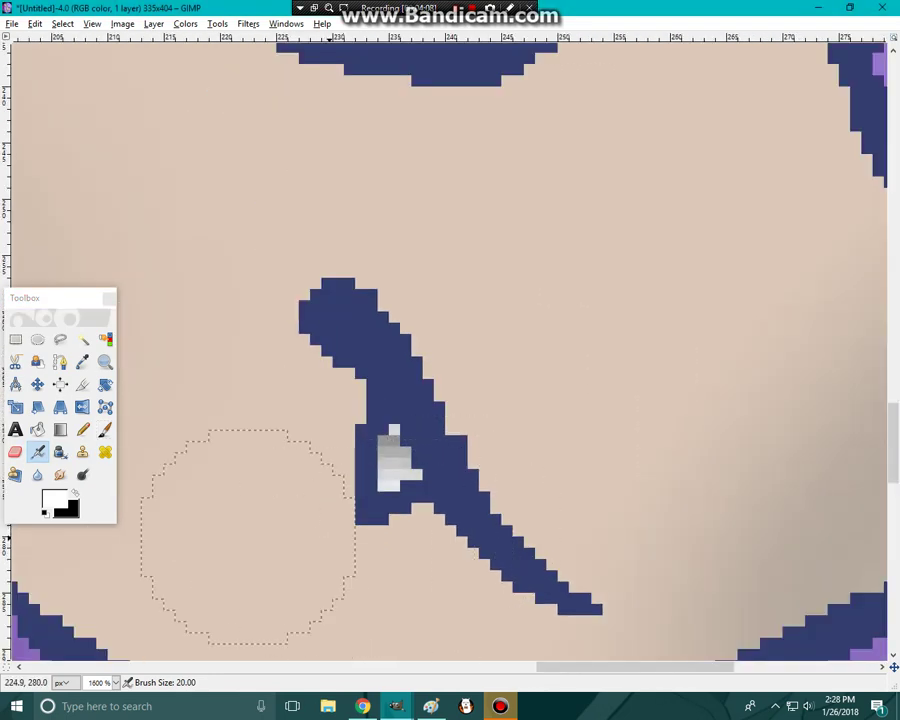
pyautogui.scroll(-1, 246, 524)
pyautogui.scroll(-2, 520, 503)
pyautogui.scroll(-3, 446, 438)
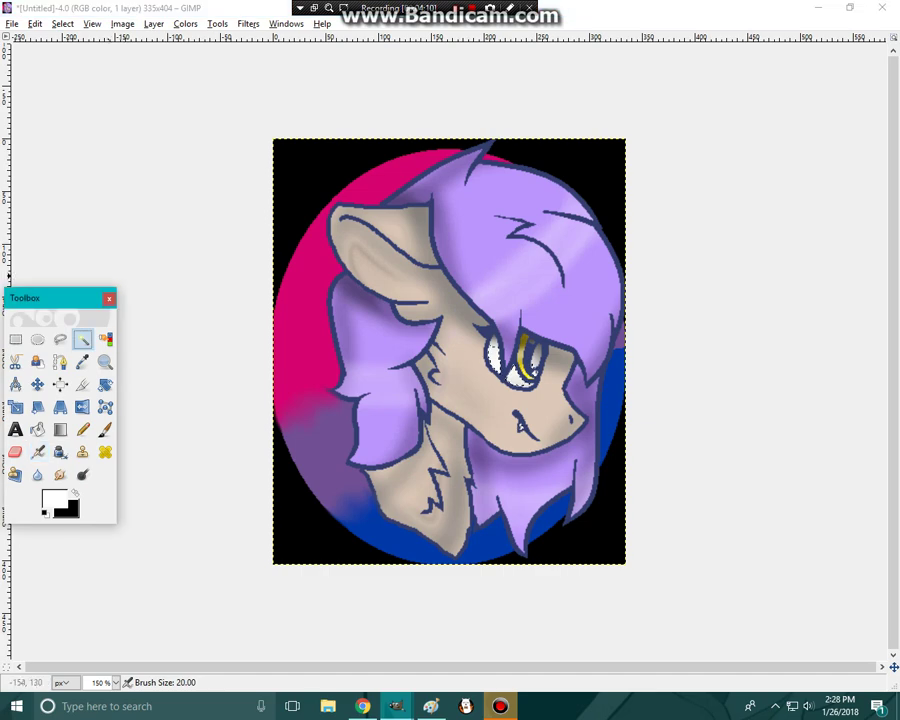
# Reduce the Paintbrush size to 7 and paint the large oval highlight in the pony's eye solid white
pyautogui.press('z')
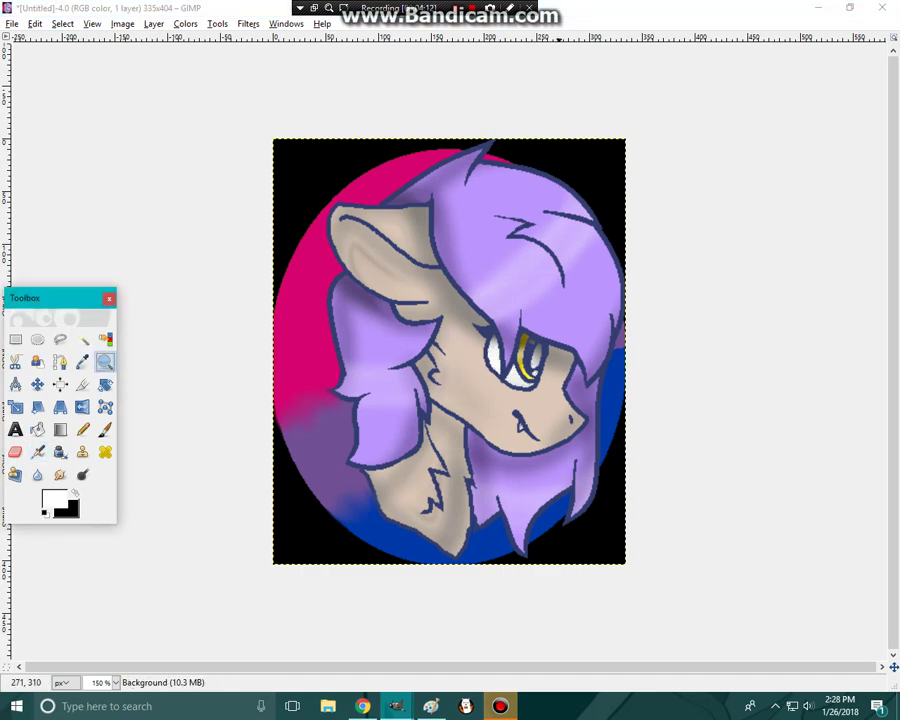
pyautogui.click(559, 385)
pyautogui.scroll(4, 559, 378)
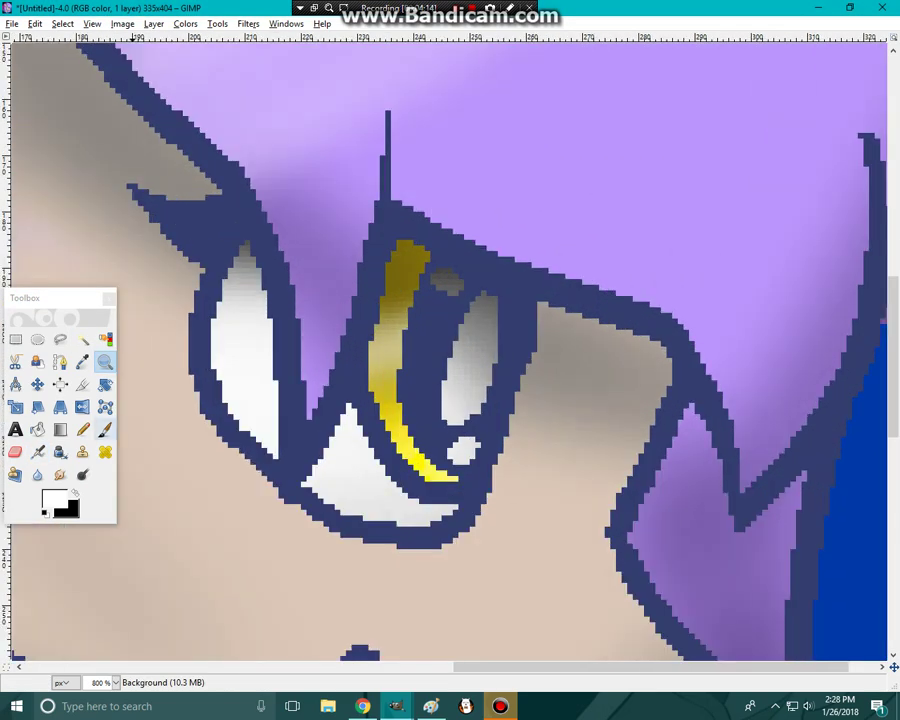
pyautogui.click(105, 429)
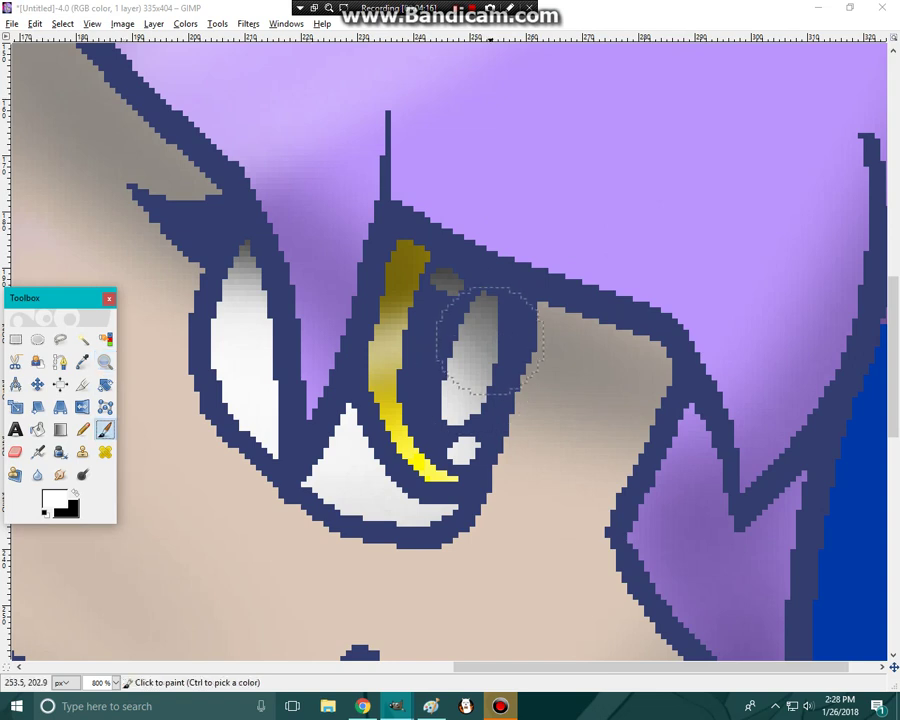
pyautogui.press('[')
pyautogui.press('[')
pyautogui.press('[')
pyautogui.press('[')
pyautogui.press('[')
pyautogui.press('[')
pyautogui.press('[')
pyautogui.press('[')
pyautogui.press('[')
pyautogui.press('[')
pyautogui.press('[')
pyautogui.press('[')
pyautogui.press('[')
pyautogui.press('[')
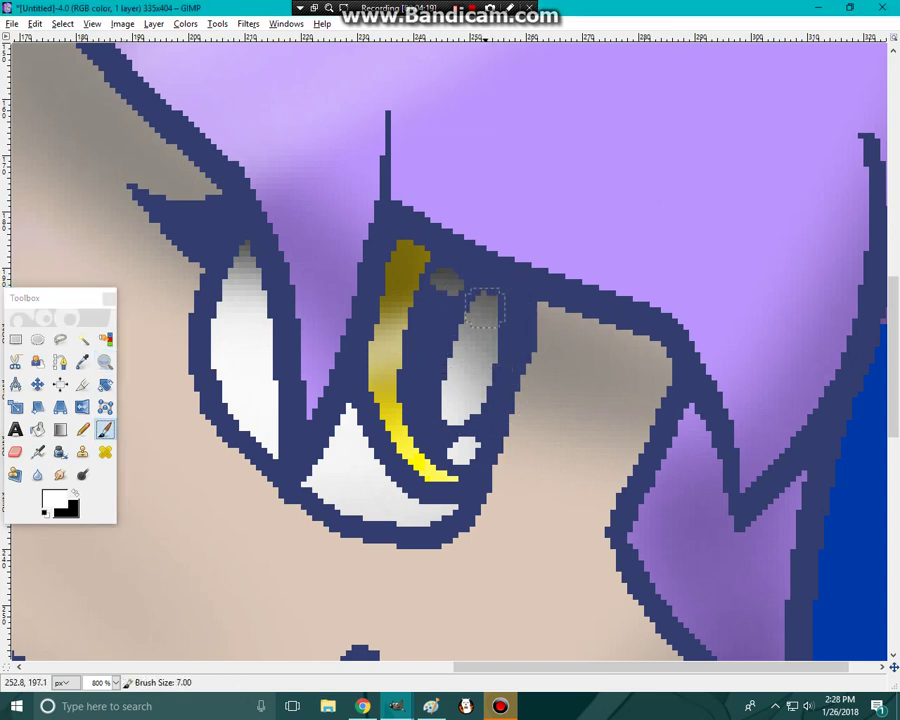
pyautogui.moveTo(485, 300); pyautogui.dragTo(457, 387)
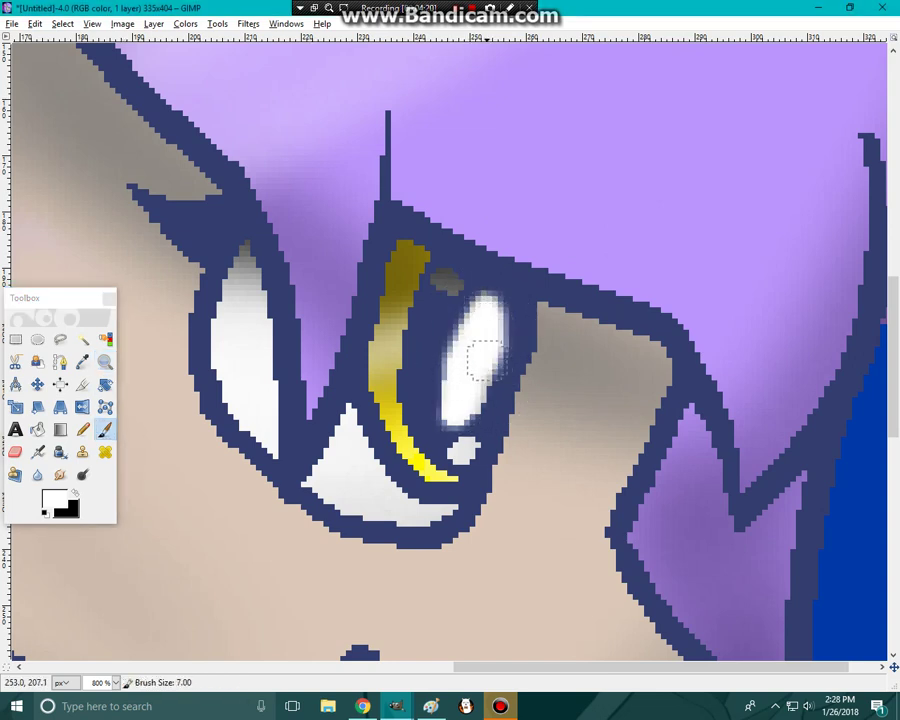
pyautogui.scroll(-2, 664, 422)
pyautogui.scroll(-2, 664, 422)
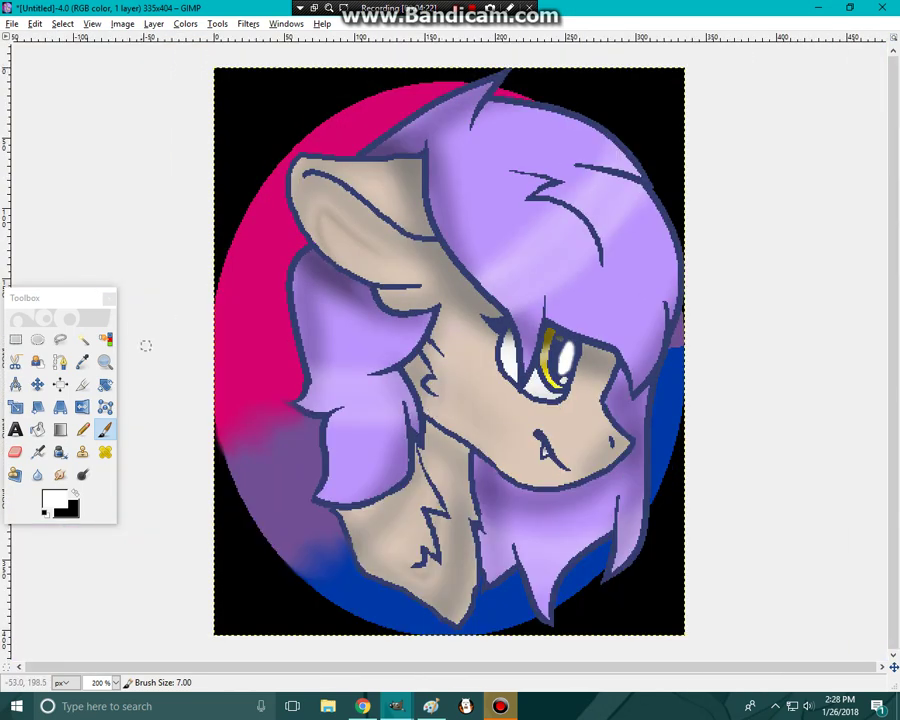
# Try brightening the diagonal shine in the hair with the Dodge tool, and undo the stroke
pyautogui.click(82, 339)
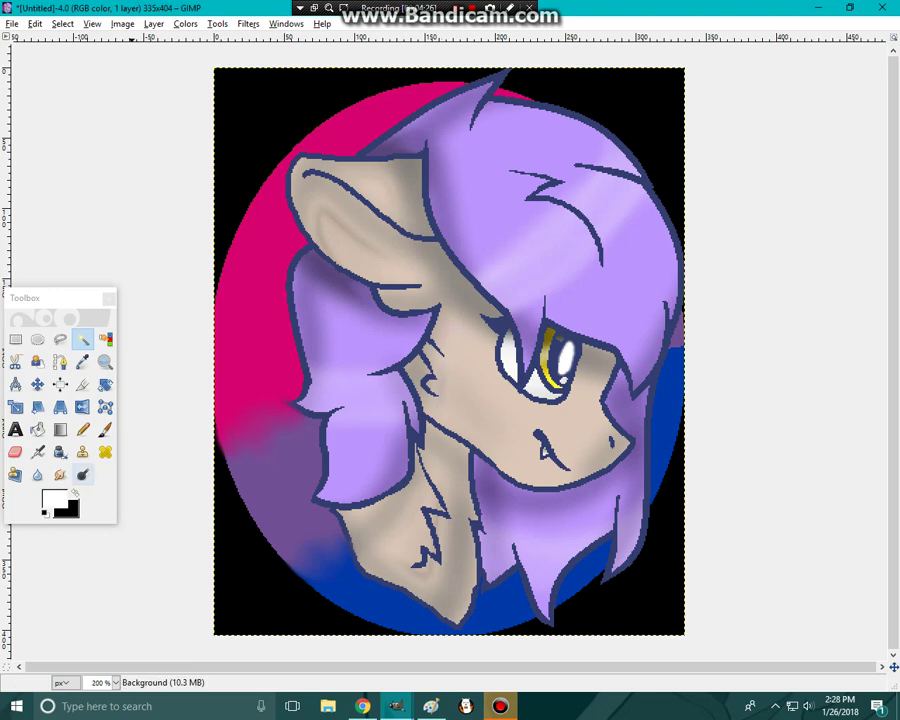
pyautogui.click(82, 474)
pyautogui.click(634, 181)
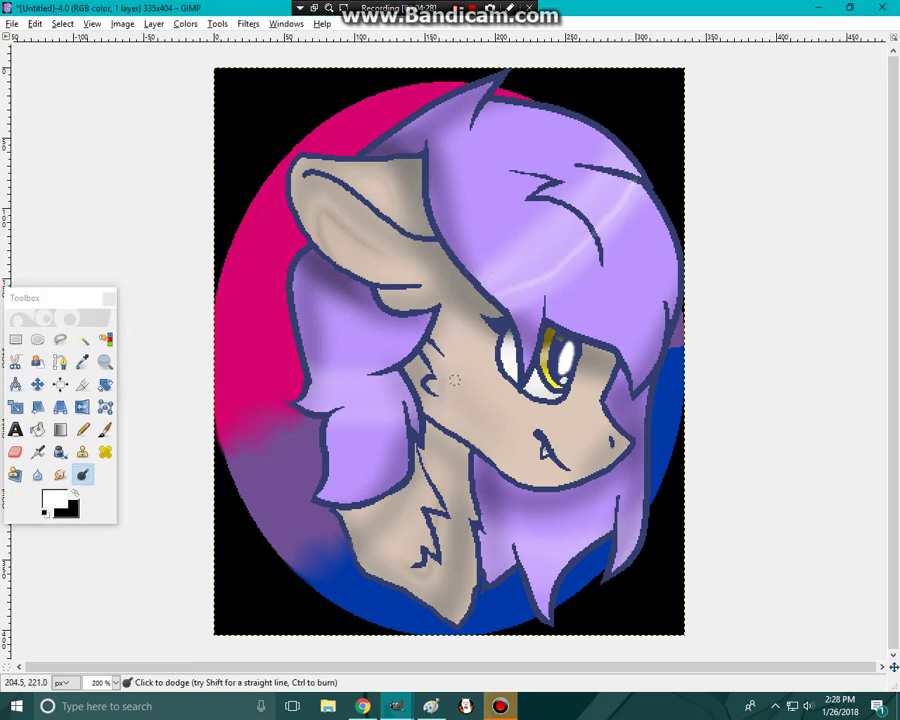
pyautogui.hotkey('ctrl', 'z')
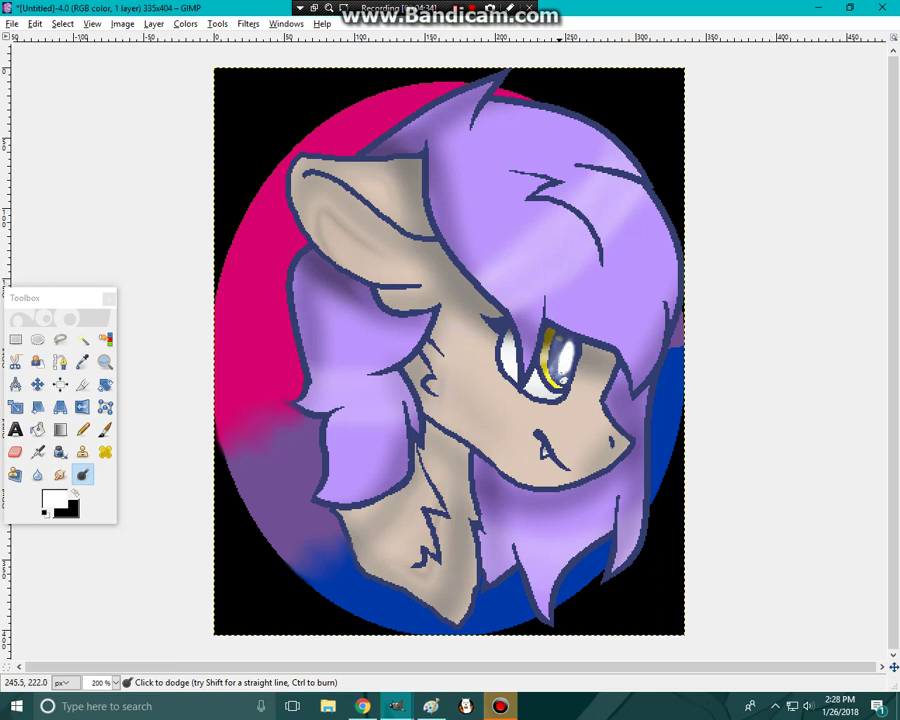
# Enlarge the Dodge brush to 39
pyautogui.press('-')
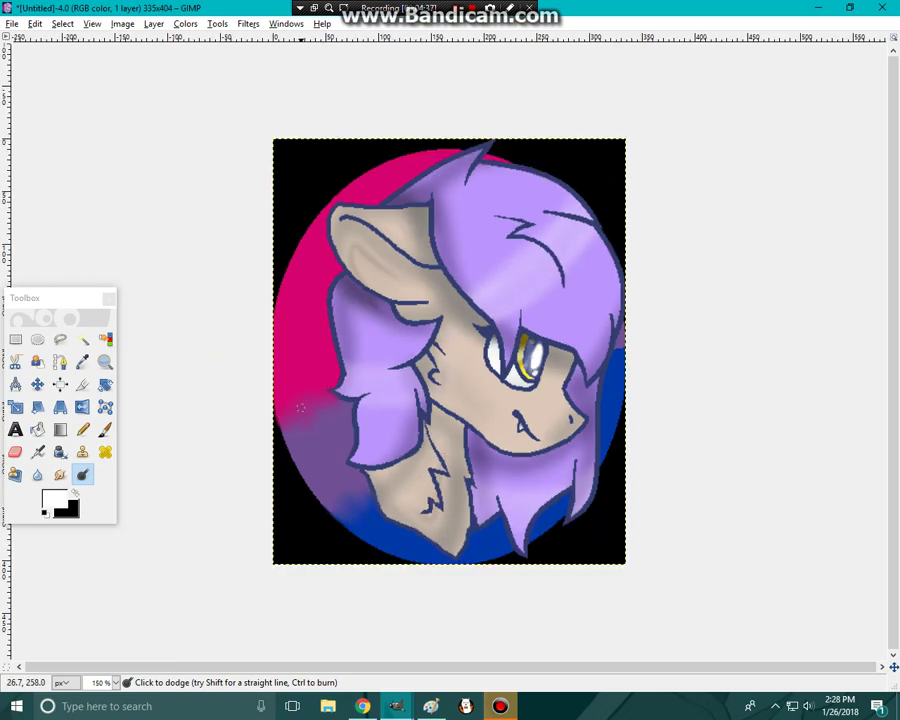
pyautogui.press(']')
pyautogui.press(']')
pyautogui.press(']')
pyautogui.press(']')
pyautogui.press(']')
pyautogui.press(']')
pyautogui.press(']')
pyautogui.press(']')
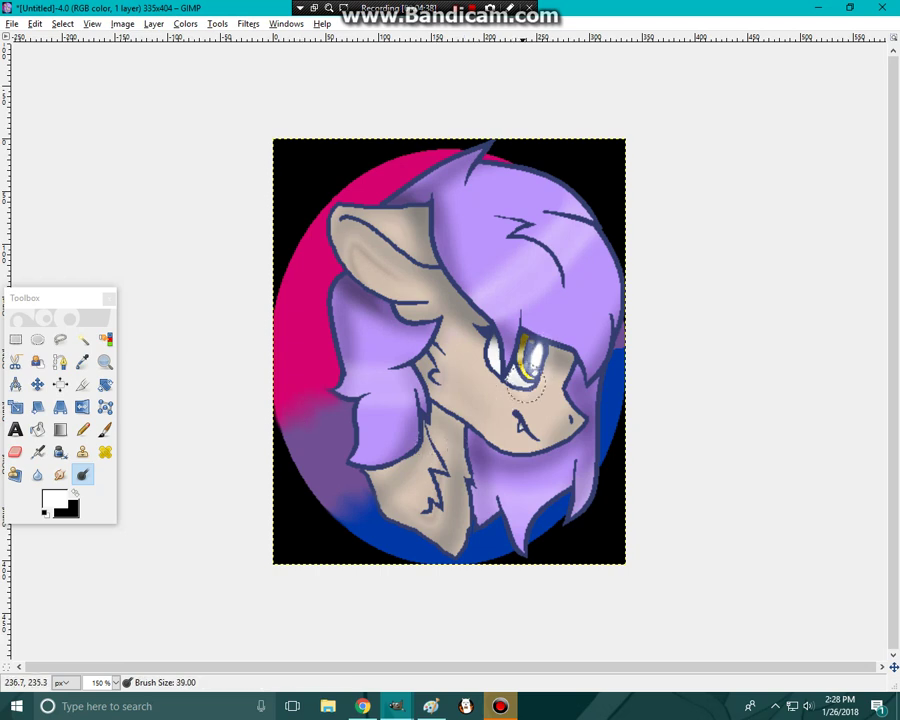